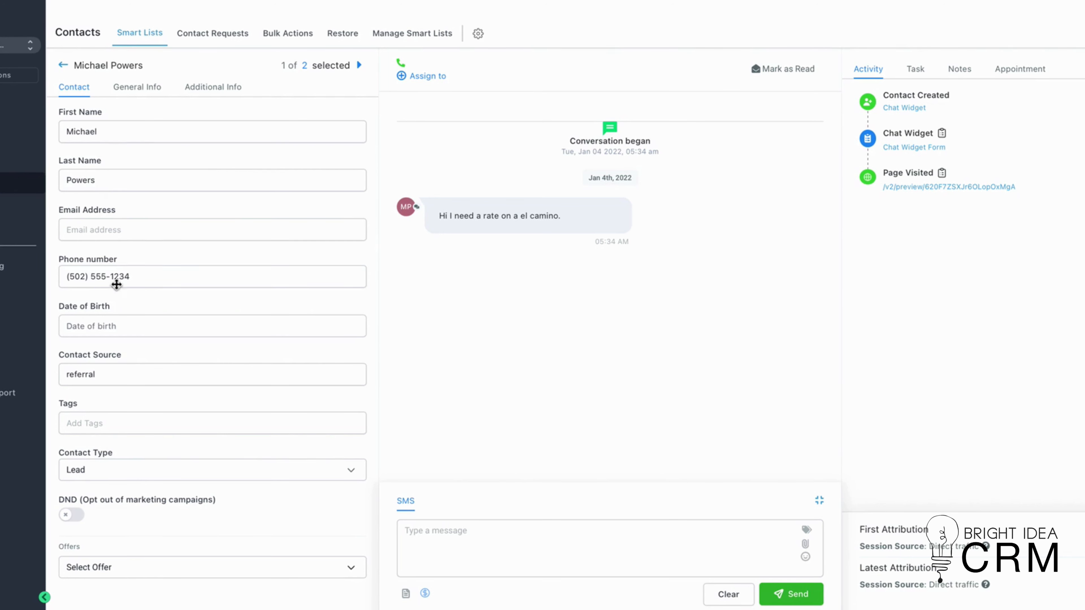
pyautogui.scroll(-5, 137, 421)
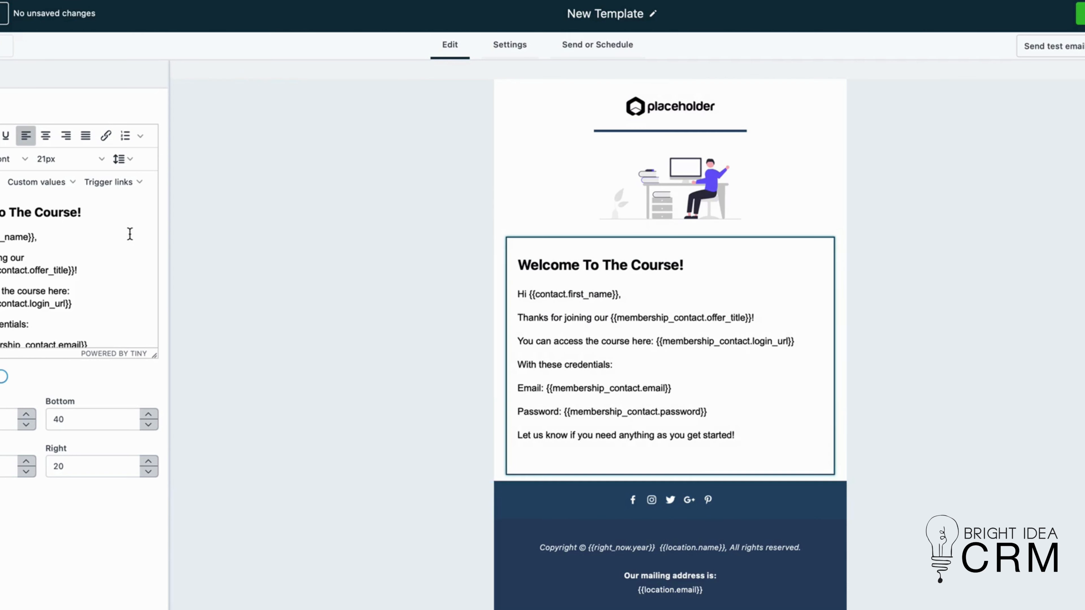
pyautogui.scroll(-2, 115, 242)
pyautogui.scroll(2, 115, 242)
pyautogui.click(26, 0)
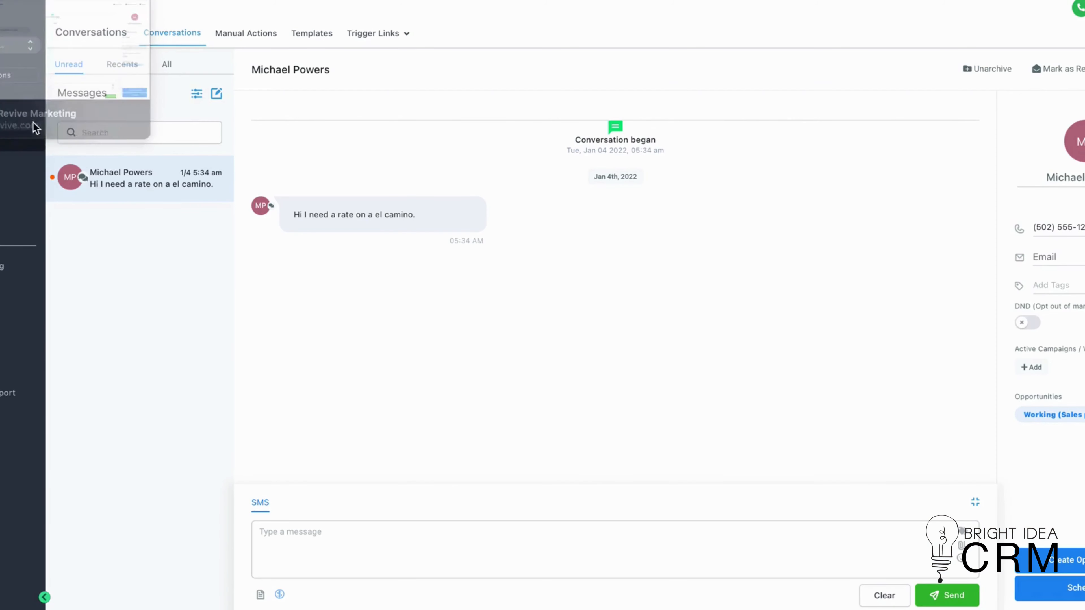
# - Start an SMS reply with 'Hey' followed by the contact's first name custom value
pyautogui.click(308, 537)
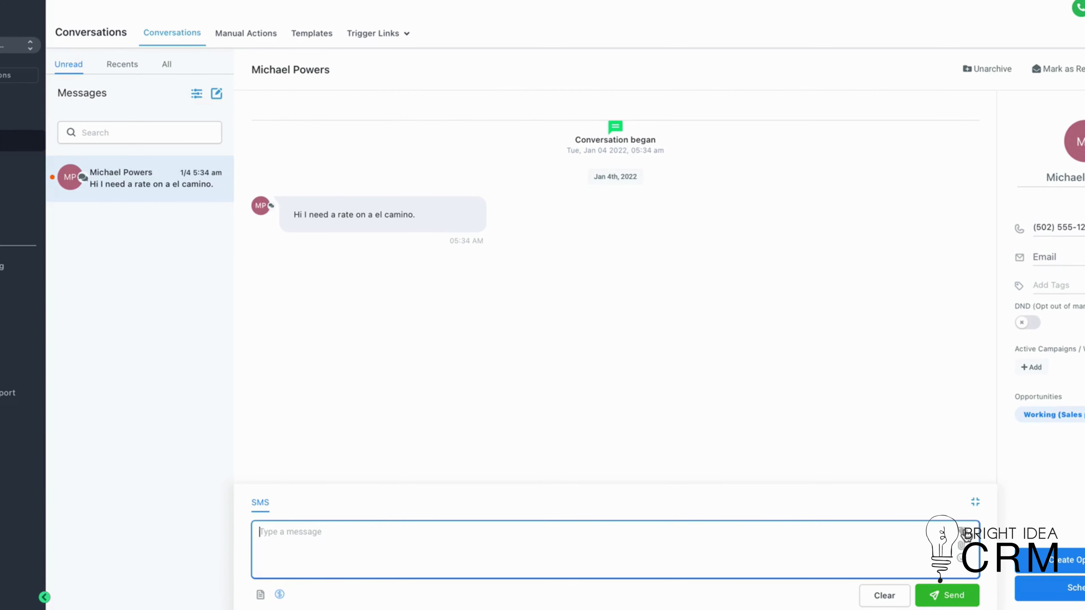
pyautogui.click(967, 535)
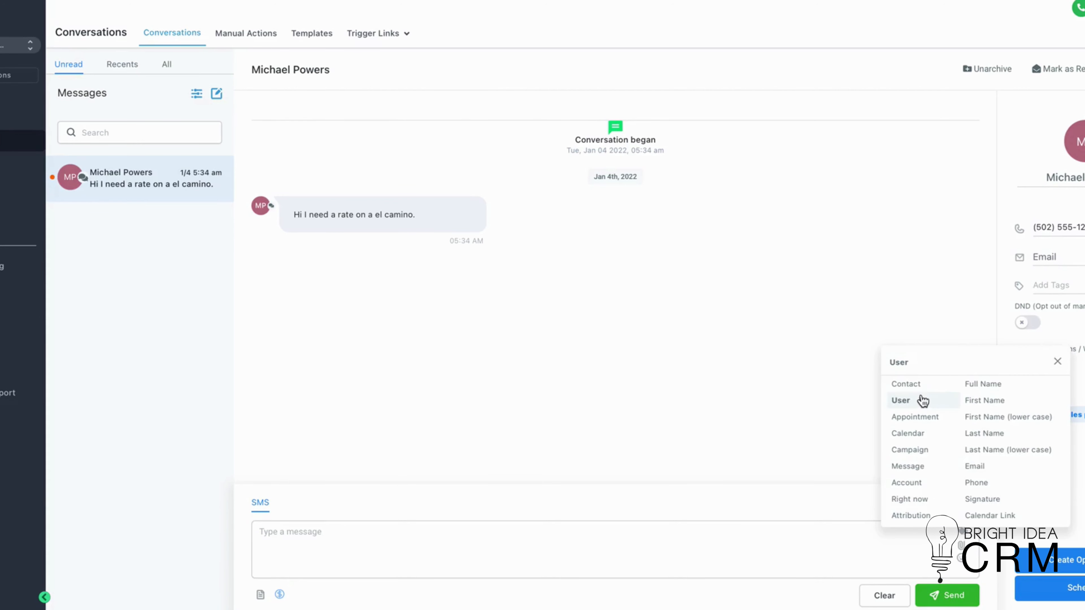
pyautogui.moveTo(925, 387)
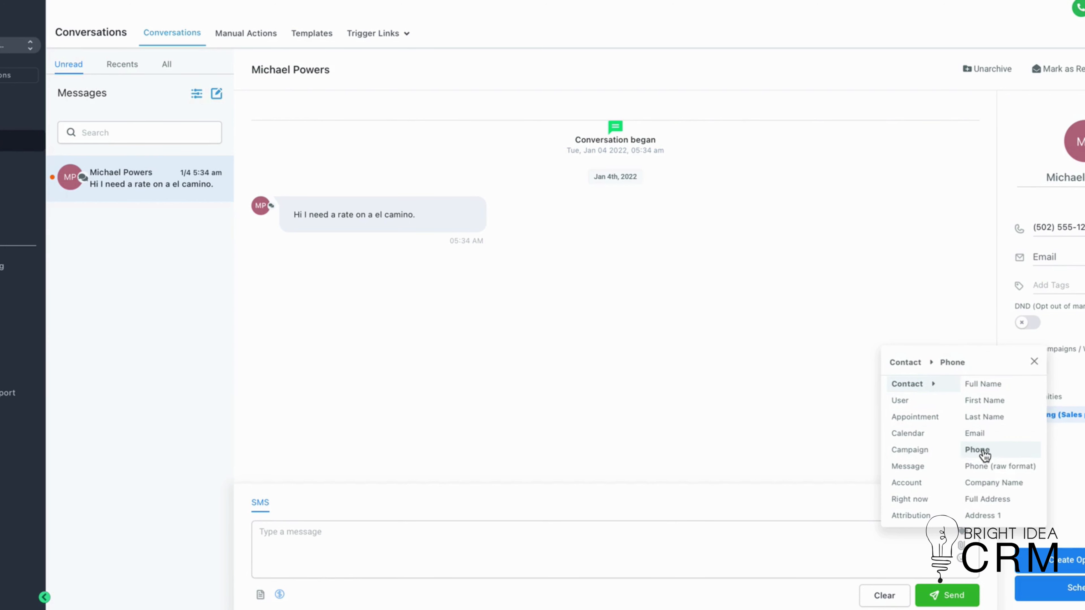
pyautogui.click(390, 542)
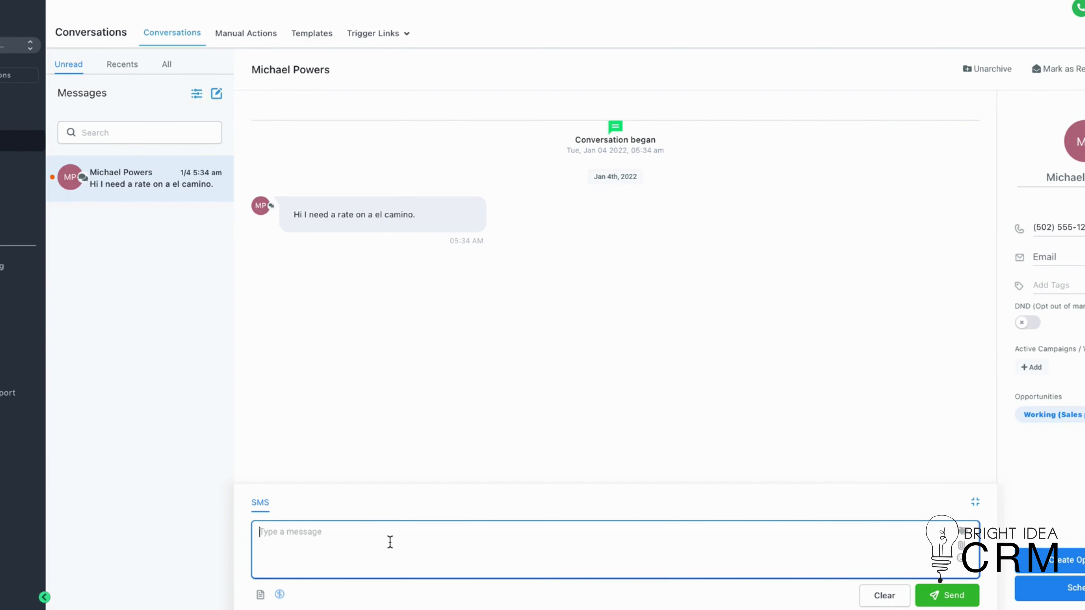
pyautogui.write('Hey')
pyautogui.click(966, 536)
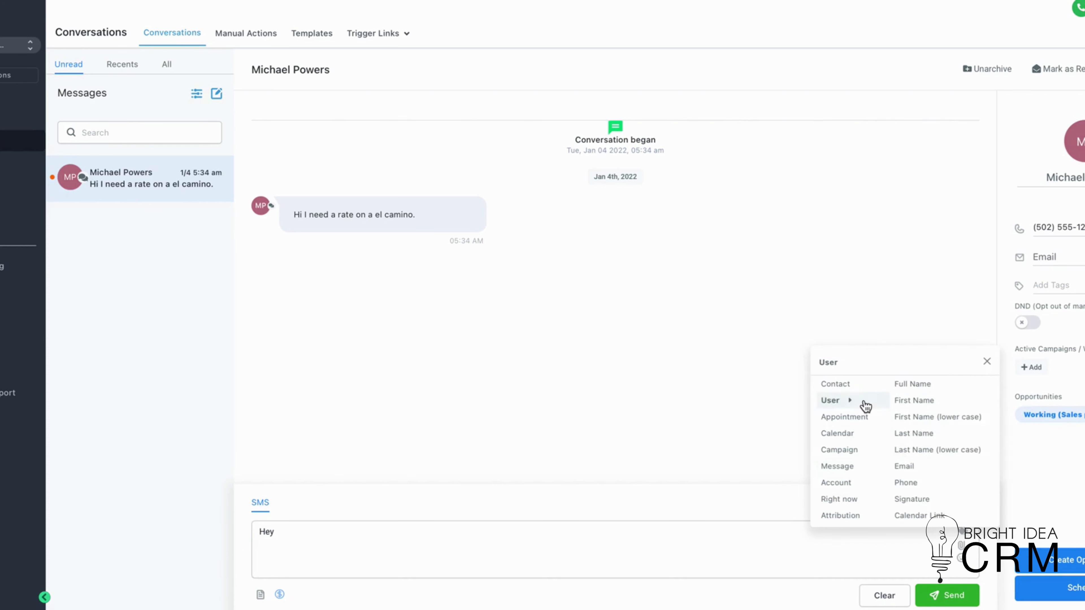
pyautogui.moveTo(862, 387)
pyautogui.click(916, 400)
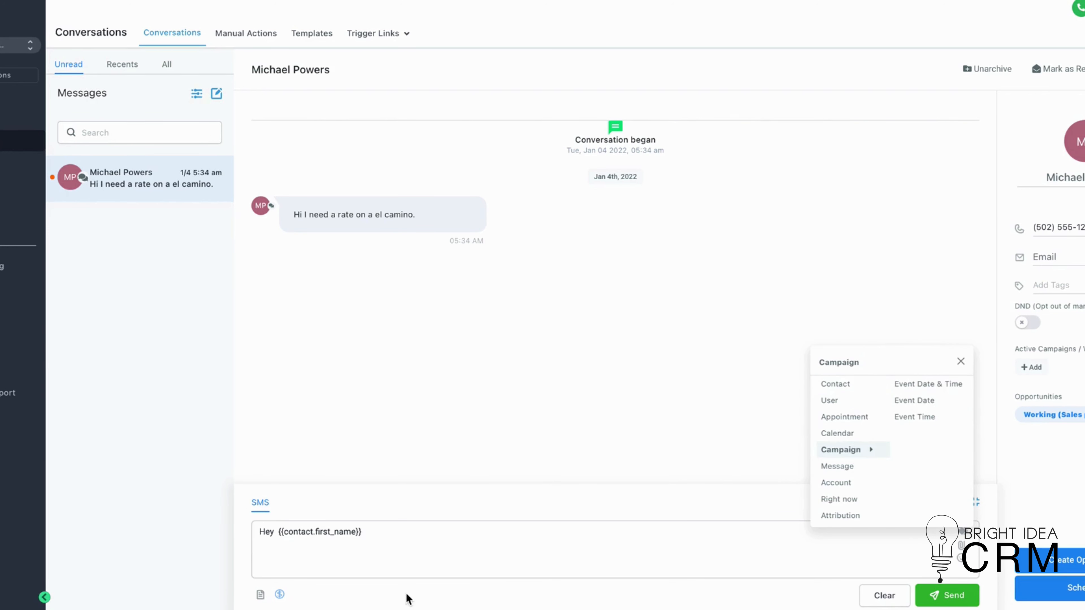
pyautogui.click(387, 535)
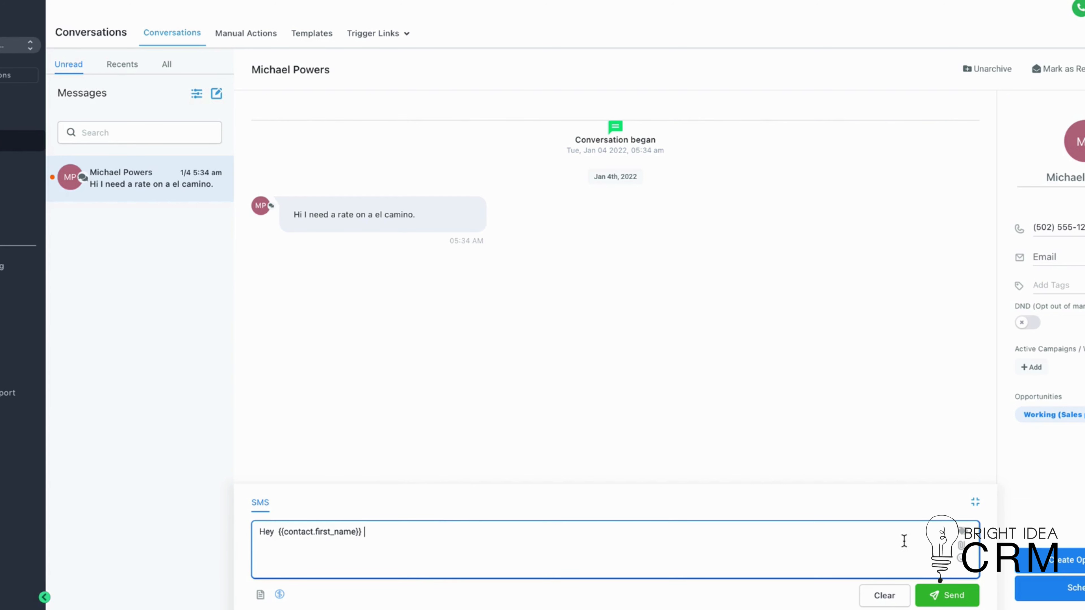
# - Add a comma after the first name and send the SMS
pyautogui.click(965, 532)
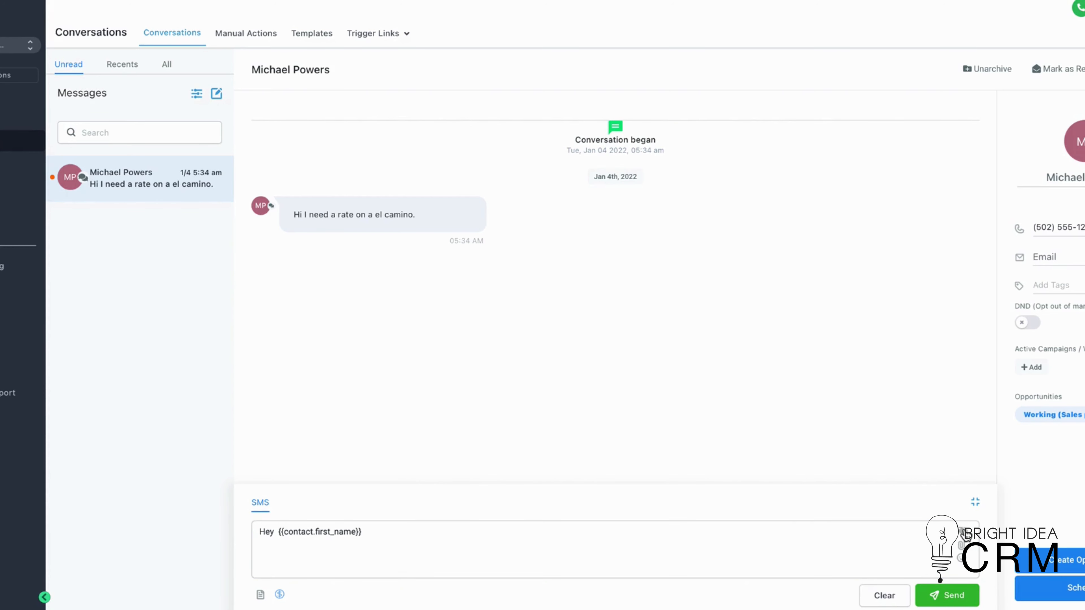
pyautogui.moveTo(848, 404)
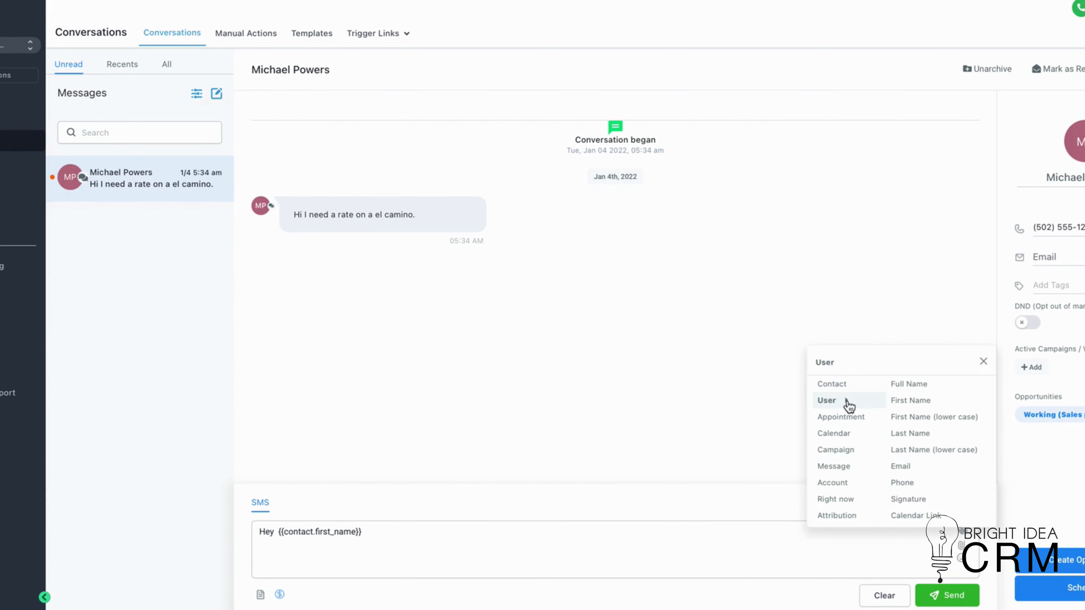
pyautogui.moveTo(845, 485)
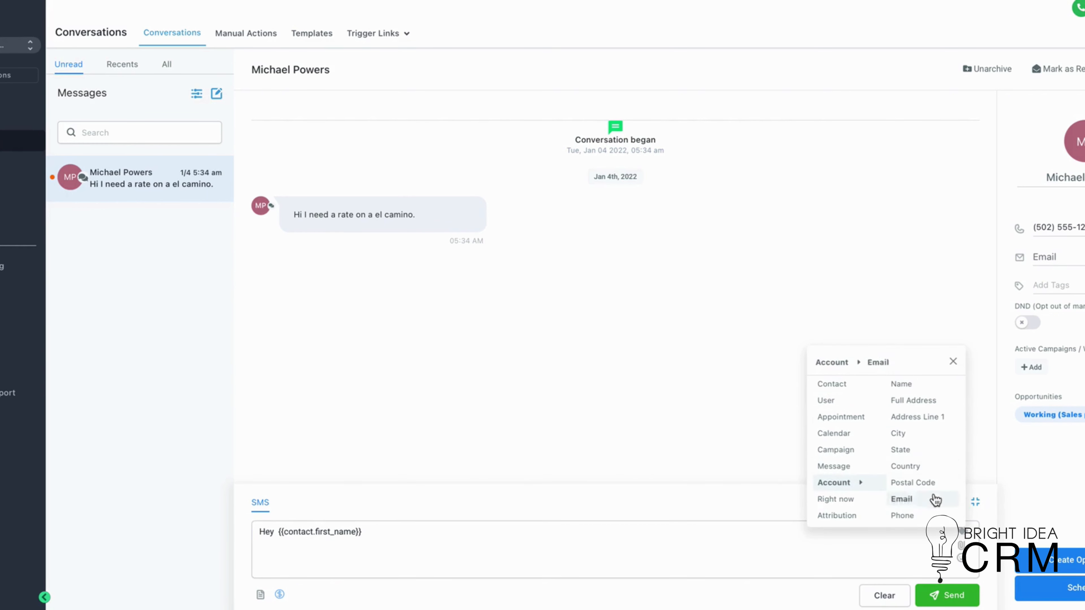
pyautogui.click(382, 533)
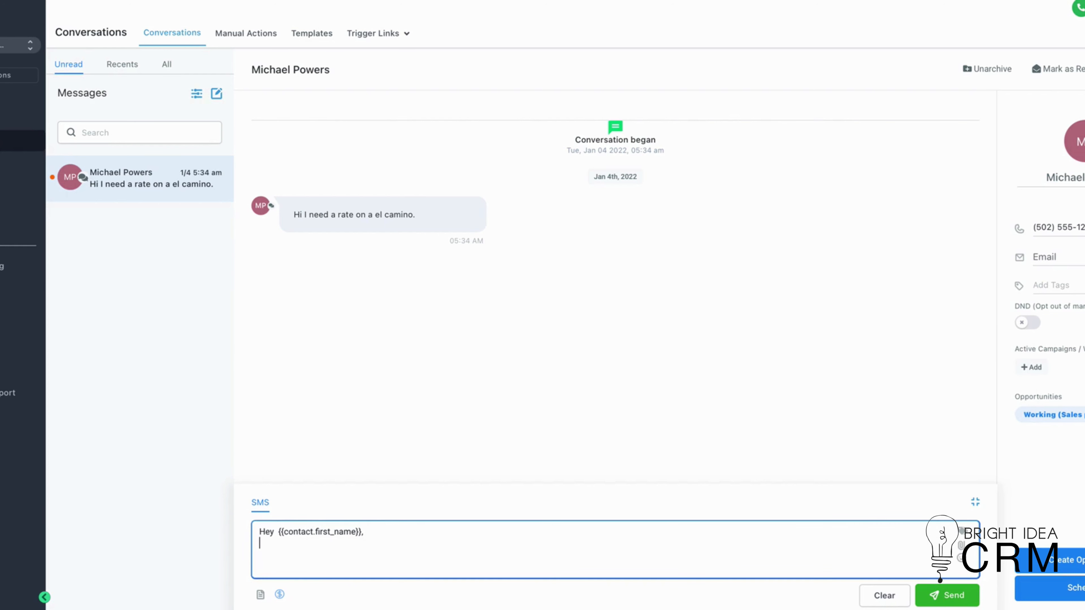
pyautogui.click(947, 595)
# - Write 'Here is our contact information:' in the new SMS, correcting the misspelled 'information'
pyautogui.write('Here is our contac')
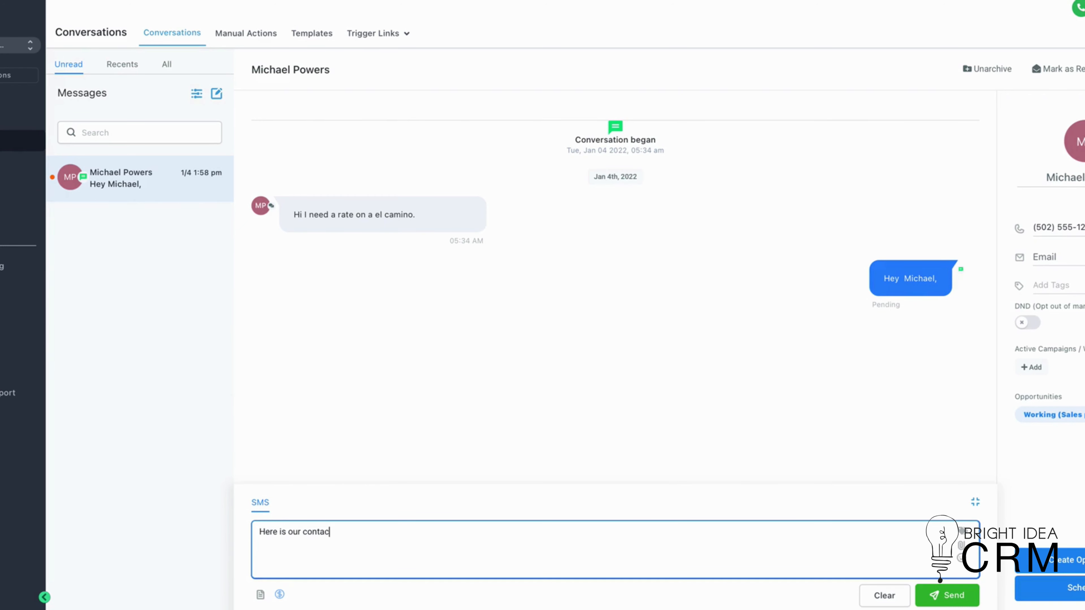
pyautogui.write('formatiino:')
pyautogui.rightClick(356, 531)
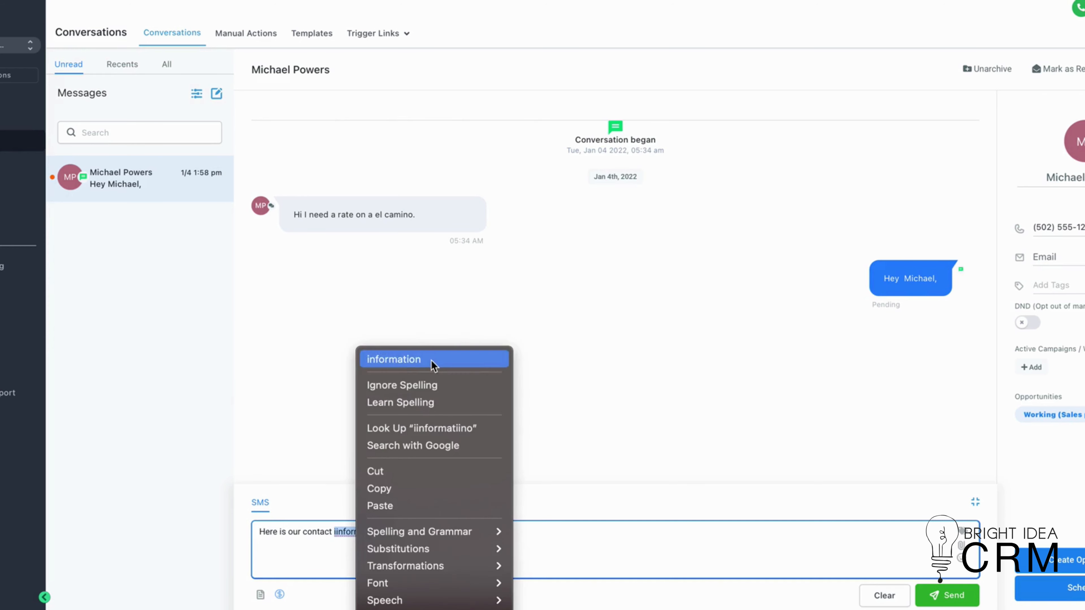
pyautogui.click(433, 361)
pyautogui.write(':')
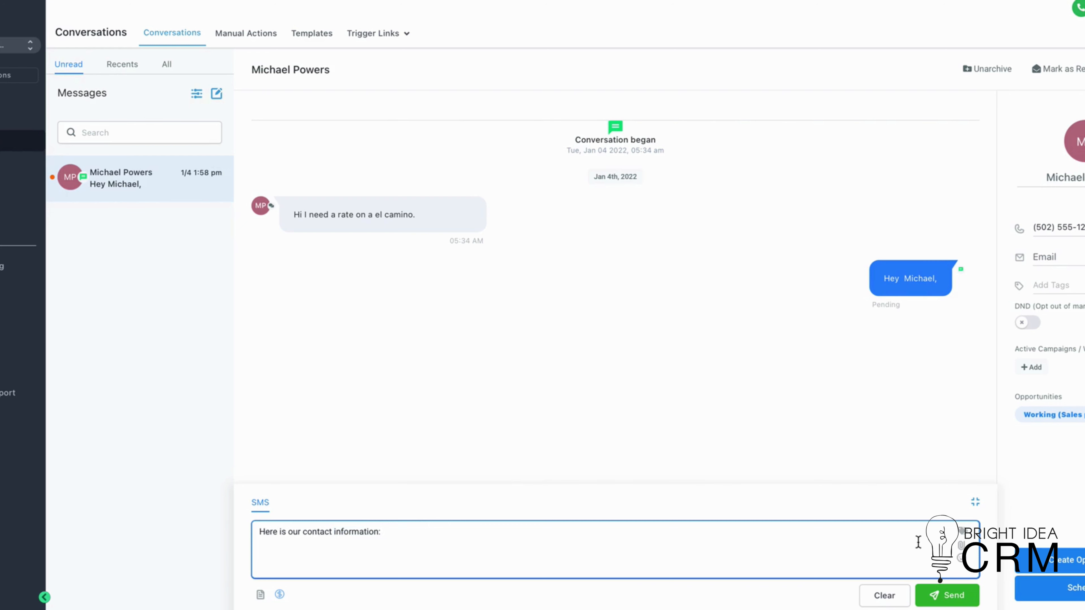
# - Insert the account email custom value after the text, followed by a comma
pyautogui.click(963, 540)
pyautogui.moveTo(782, 482)
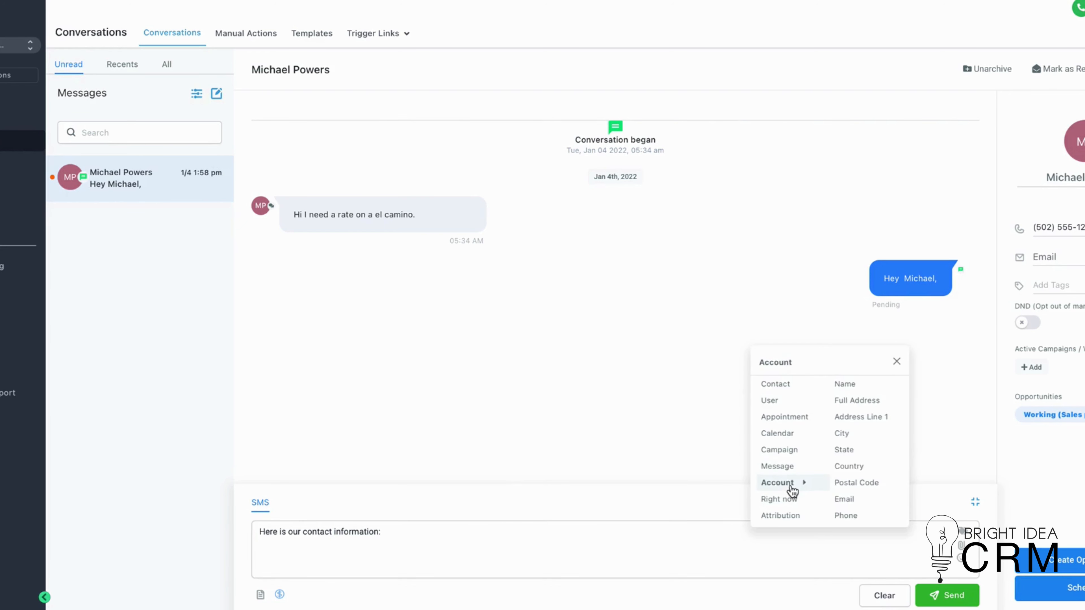
pyautogui.click(850, 500)
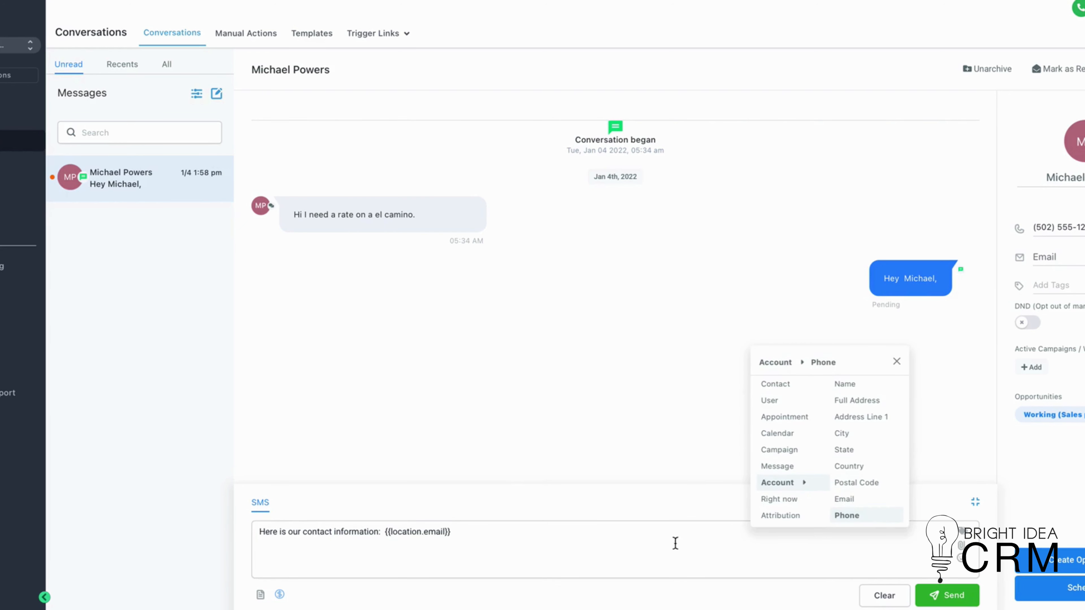
pyautogui.click(507, 541)
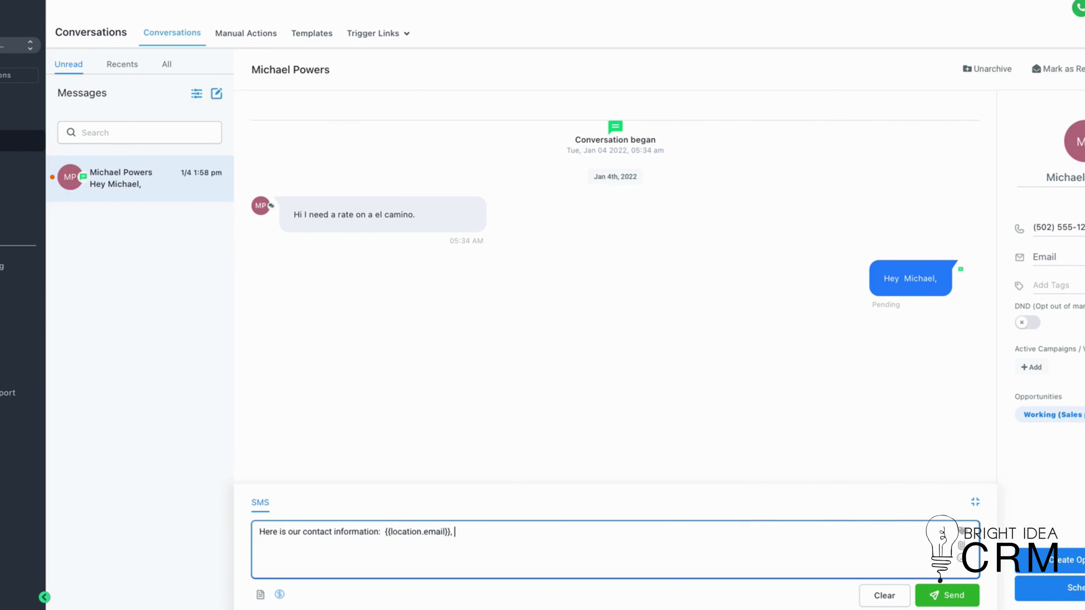
# - Insert the account phone and account full address custom values into the SMS
pyautogui.click(964, 538)
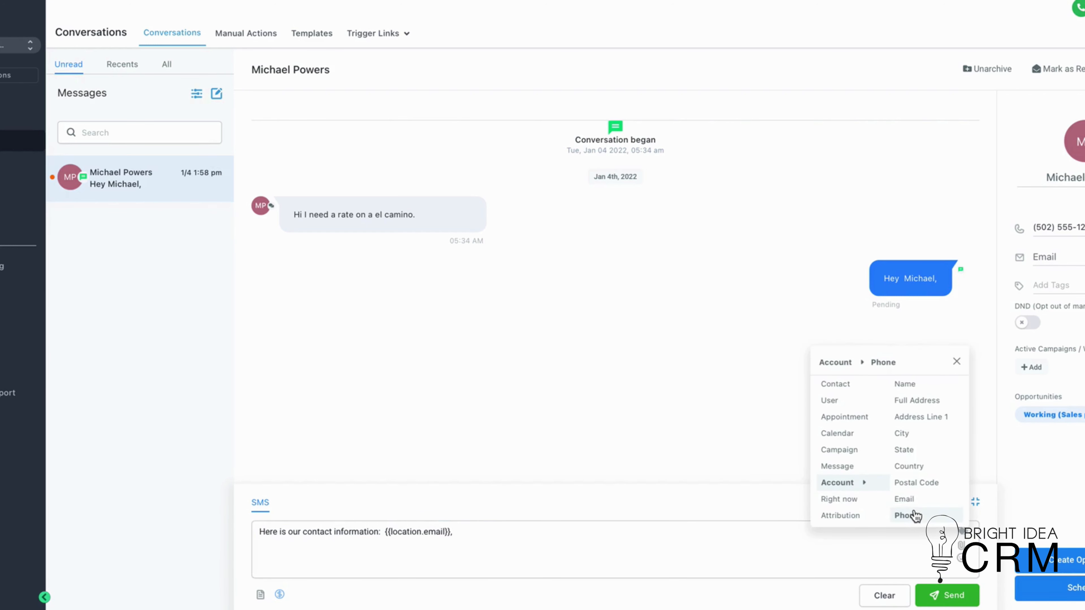
pyautogui.click(914, 516)
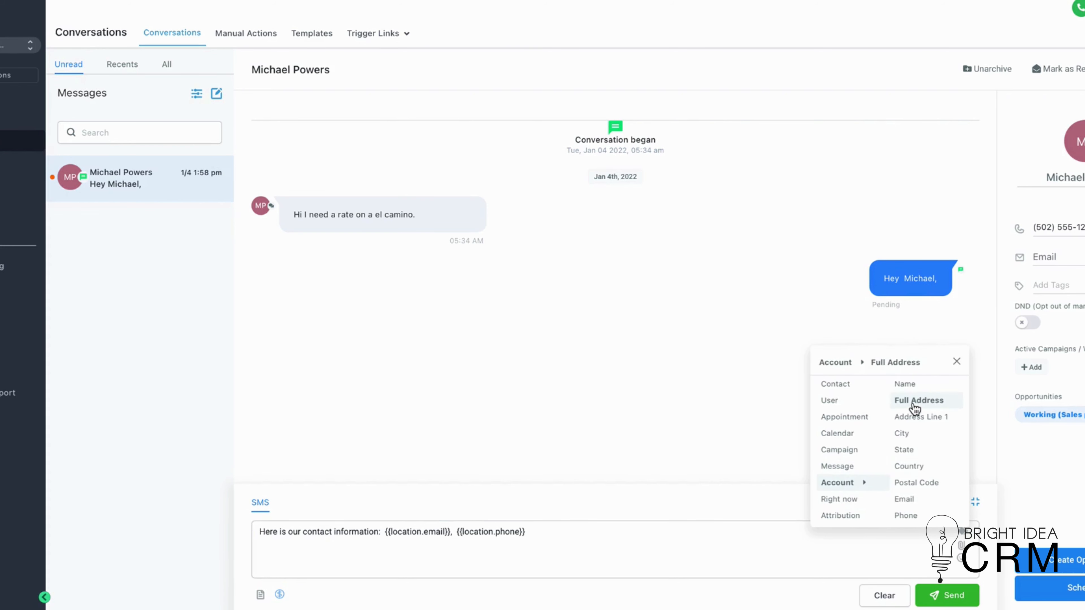
pyautogui.click(914, 402)
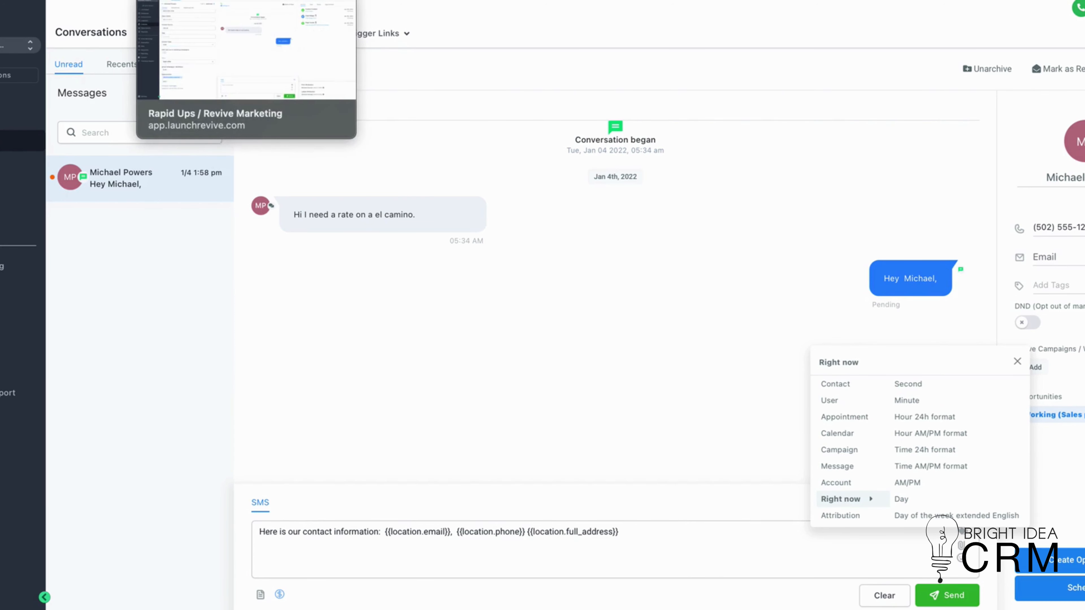
# - Switch to the Email Marketing templates and start adding a new text template
pyautogui.click(406, 0)
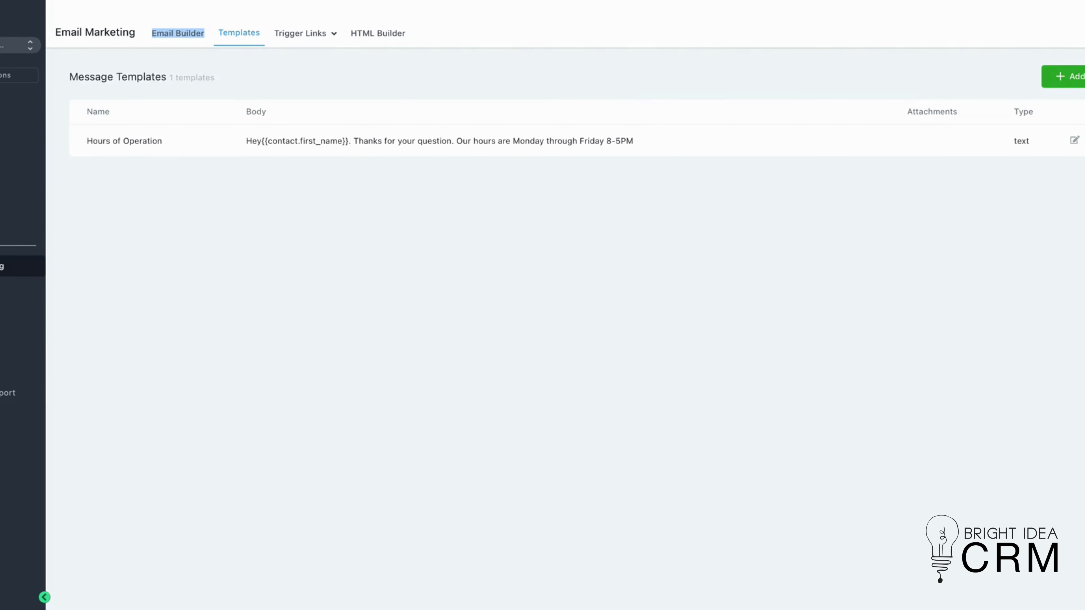
pyautogui.click(1070, 77)
pyautogui.click(1070, 102)
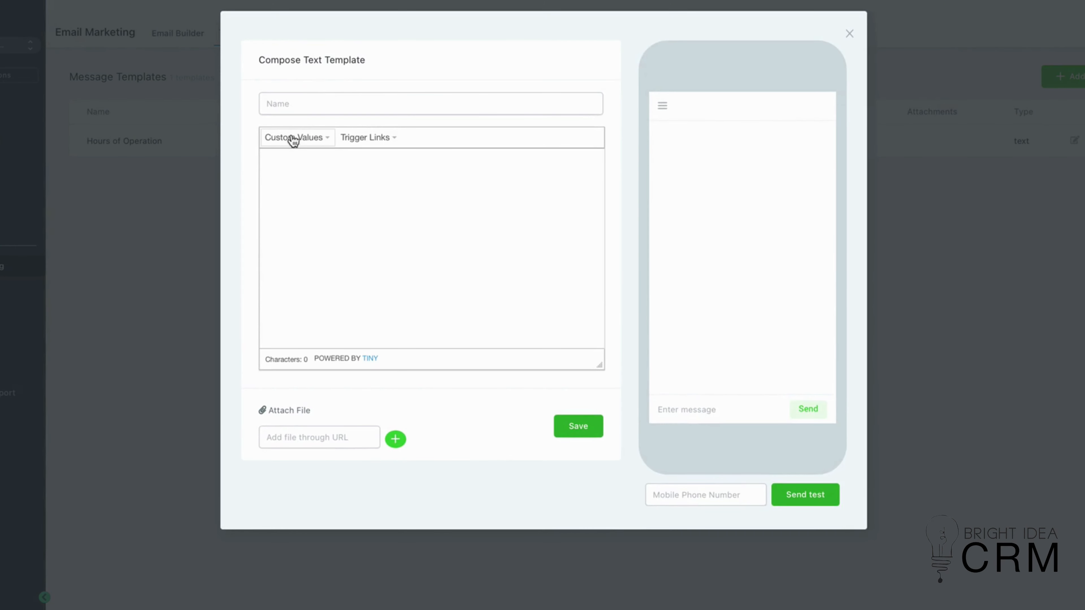
# - Name the new text template Hey
pyautogui.click(310, 144)
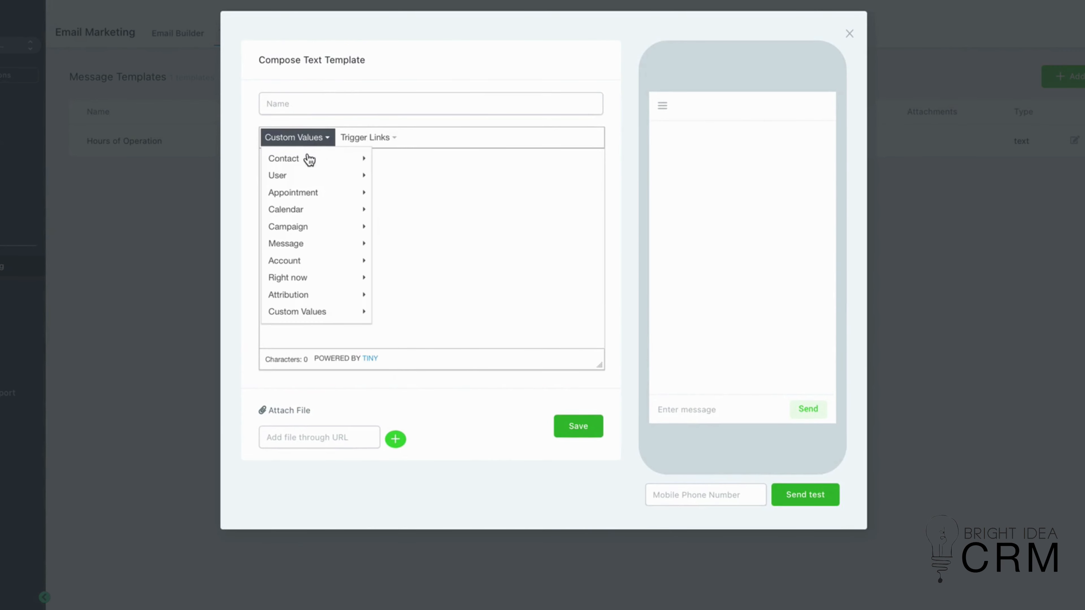
pyautogui.moveTo(312, 216)
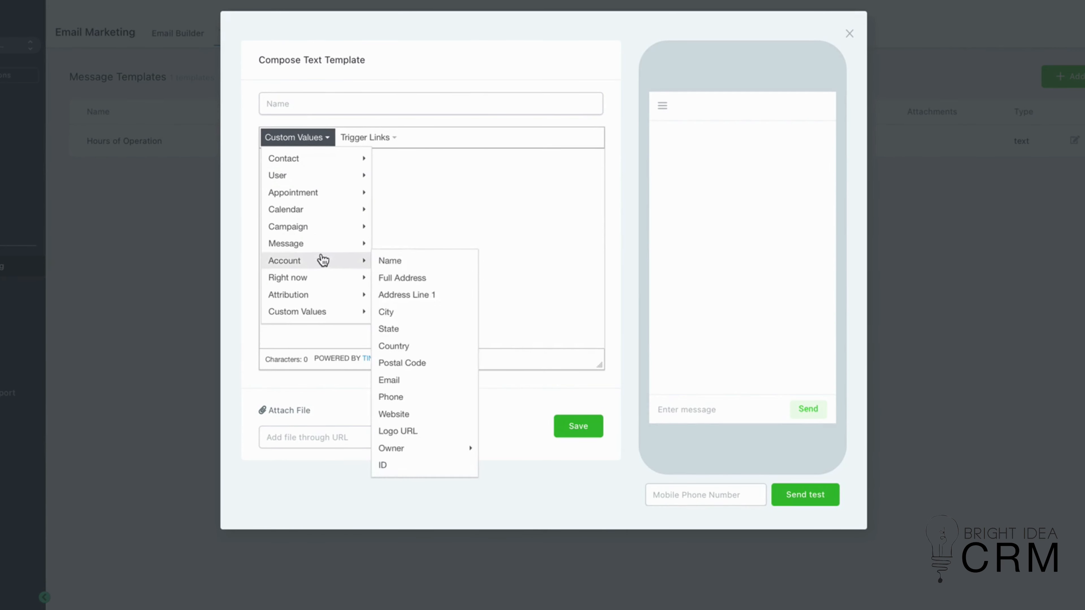
pyautogui.click(454, 225)
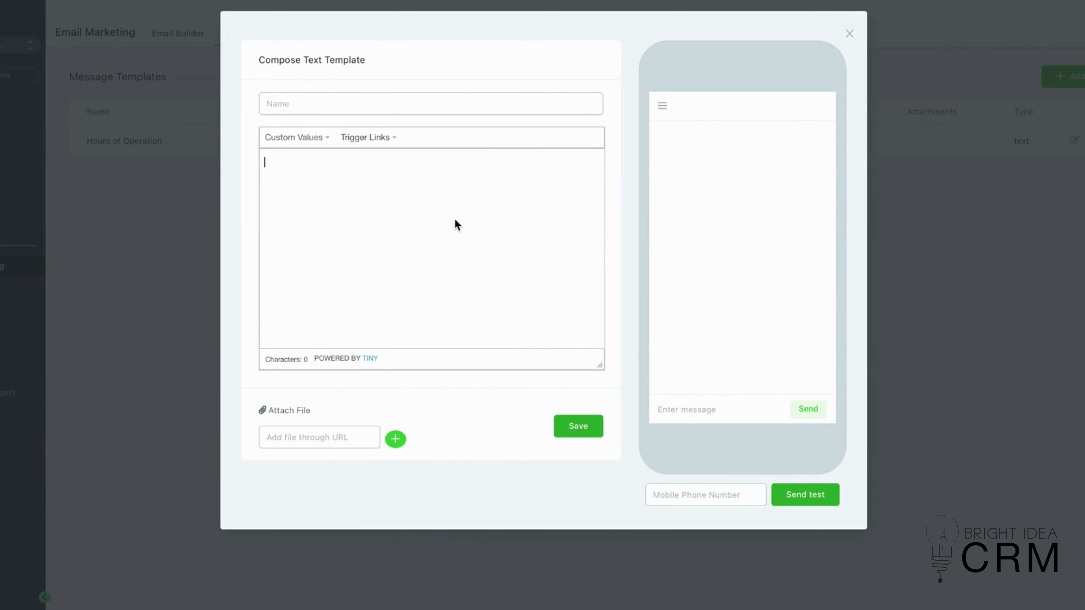
pyautogui.click(287, 113)
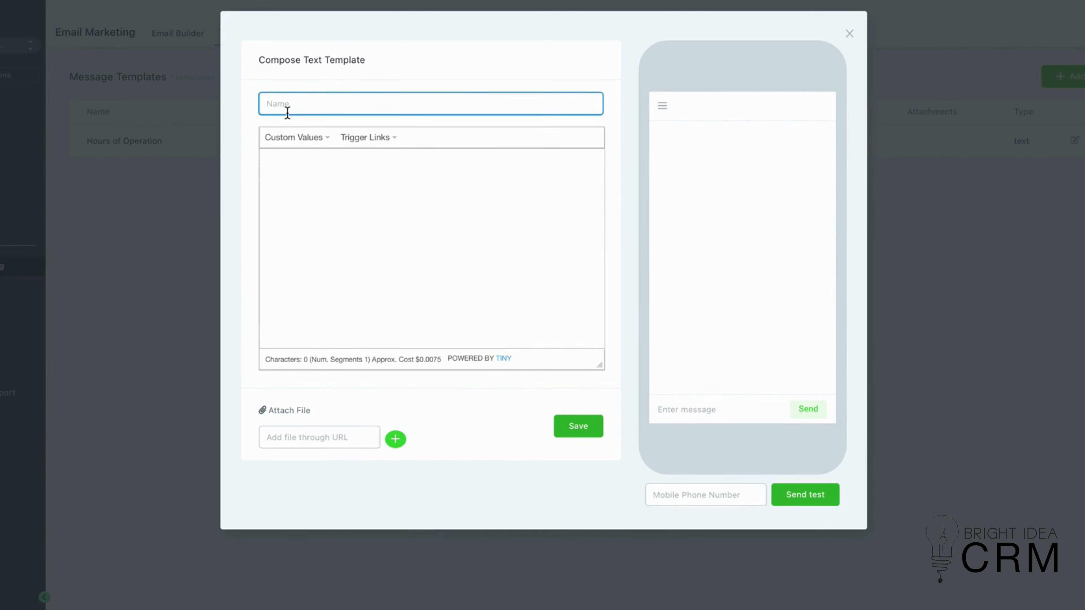
pyautogui.write('Hey')
# - Insert the contact's first name custom value into the template body, followed by a comma and line break
pyautogui.click(302, 138)
pyautogui.moveTo(305, 158)
pyautogui.click(402, 177)
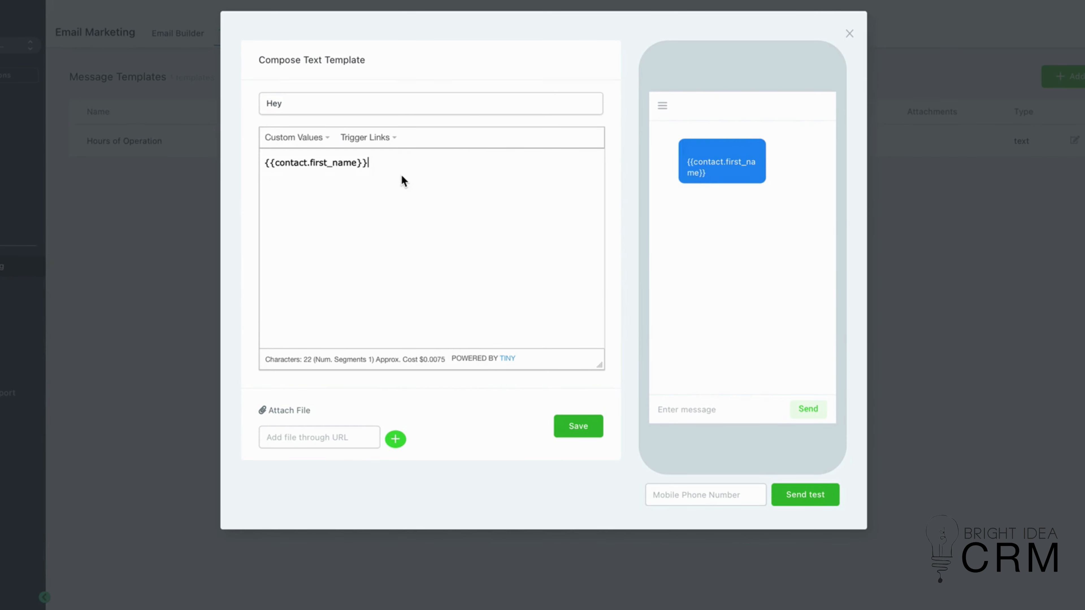
pyautogui.write(',')
pyautogui.press('Return')
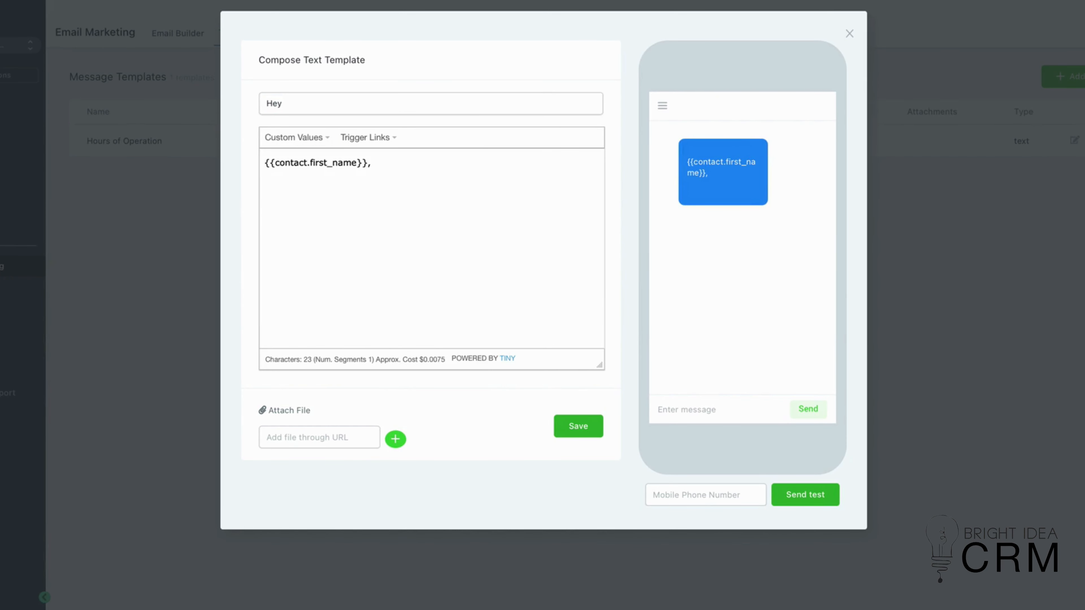
# - Add the line 'Here is a 15% off discouunut of our offer.' to the body, then close the dialog without saving
pyautogui.write('Here is a 15% off')
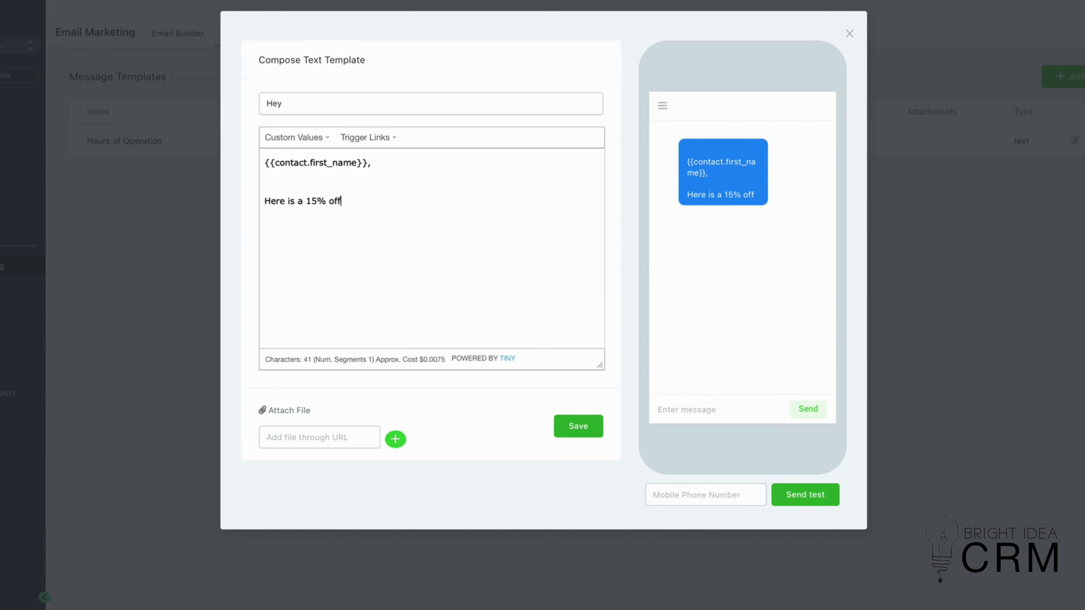
pyautogui.write(' discouunut ')
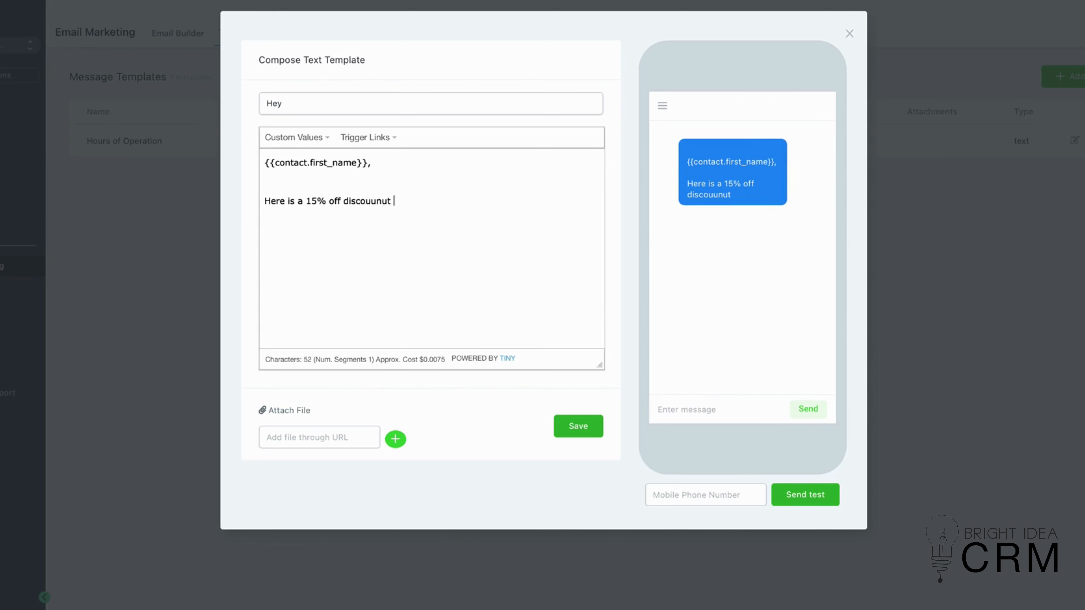
pyautogui.write('of our of')
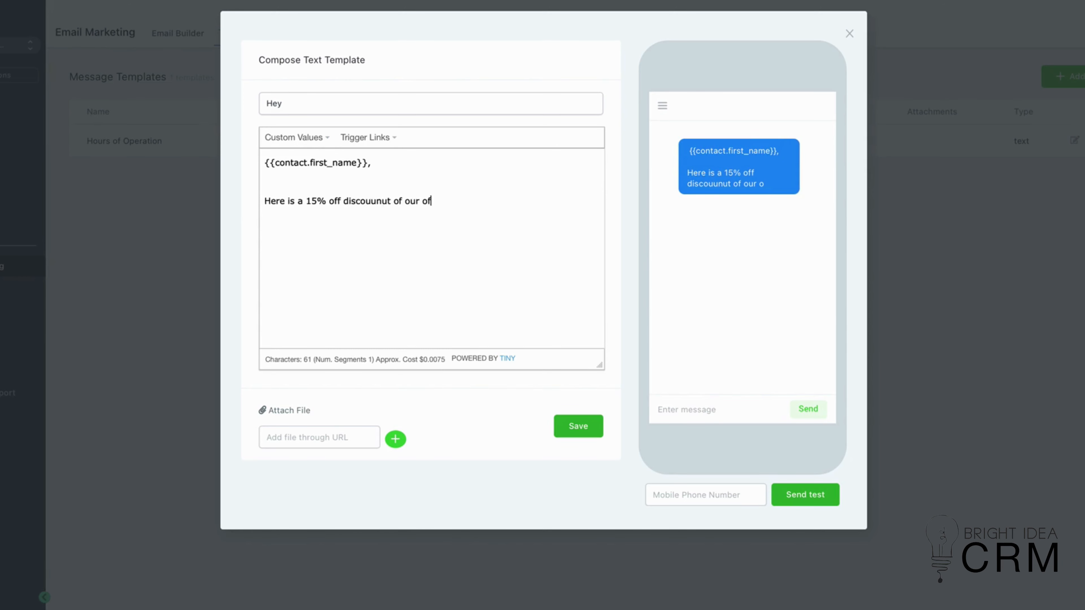
pyautogui.write('fer')
pyautogui.press('BackSpace')
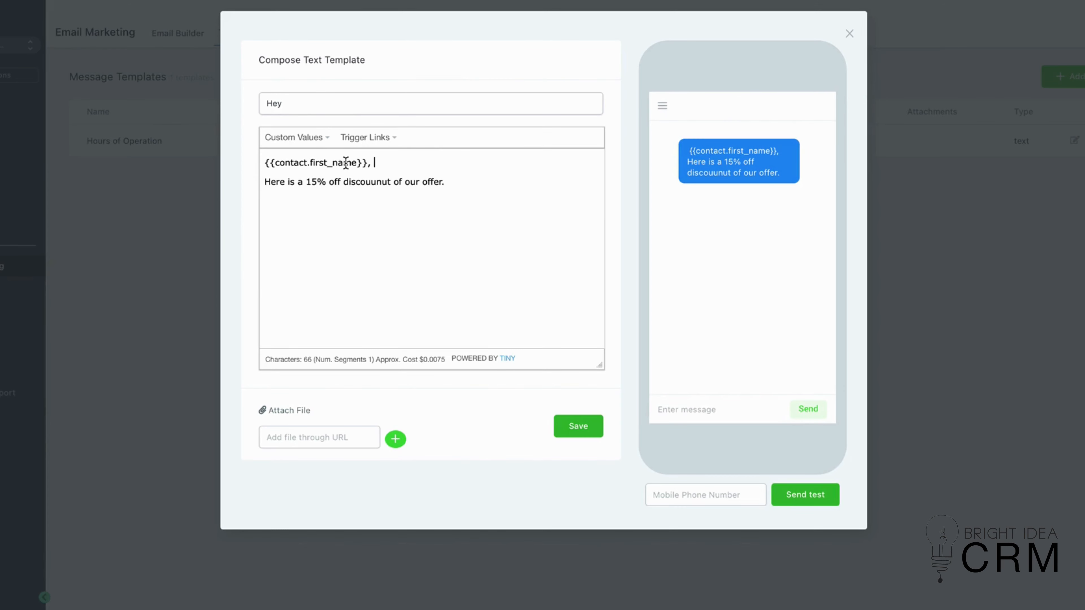
pyautogui.click(849, 33)
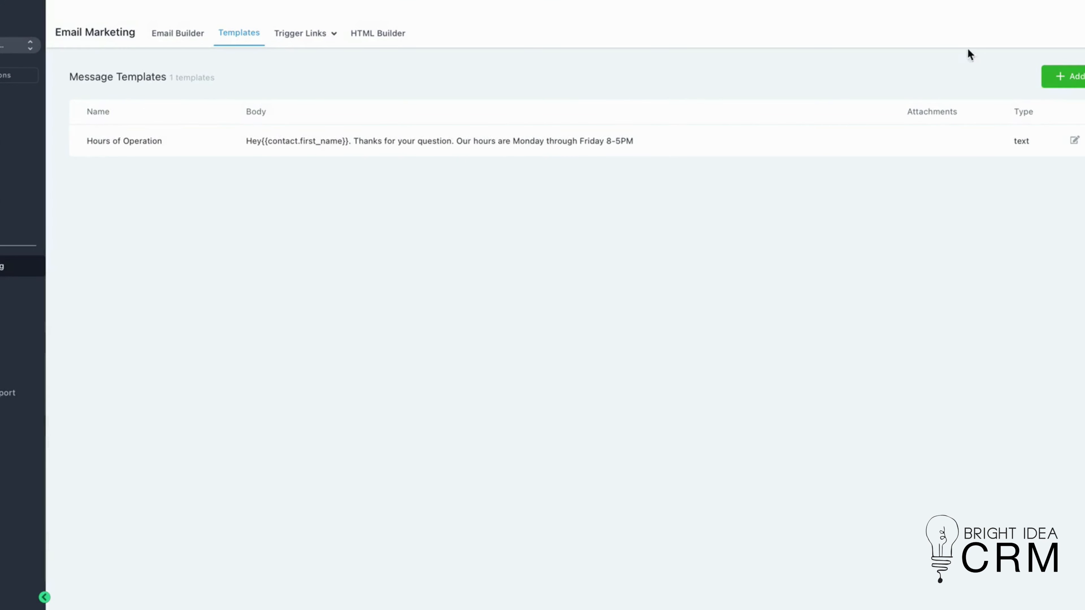
# - Start a new email template and open the custom values list in its body editor
pyautogui.click(1077, 77)
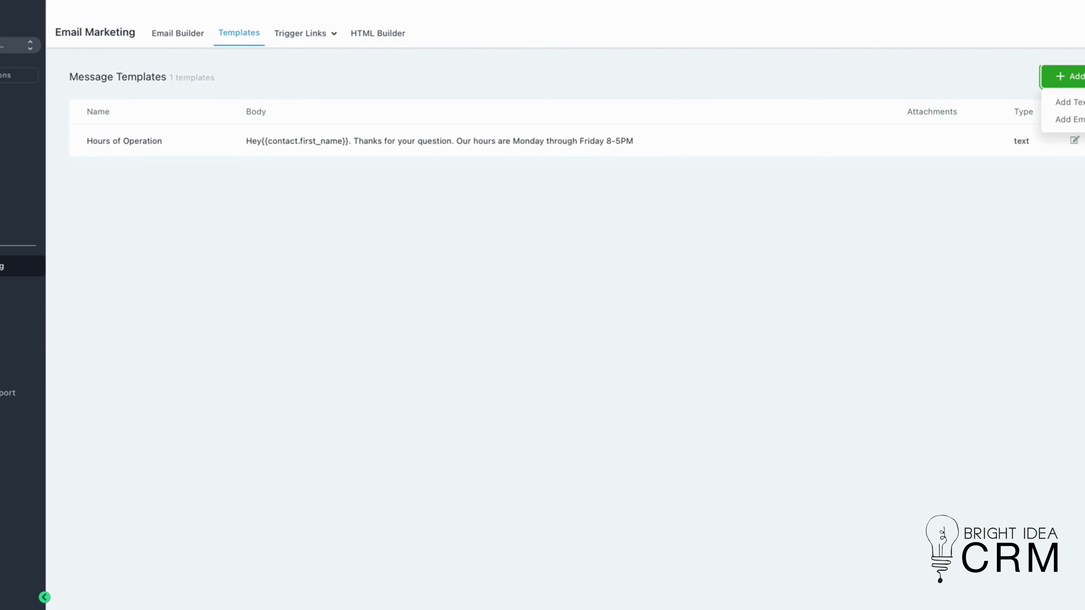
pyautogui.click(1070, 119)
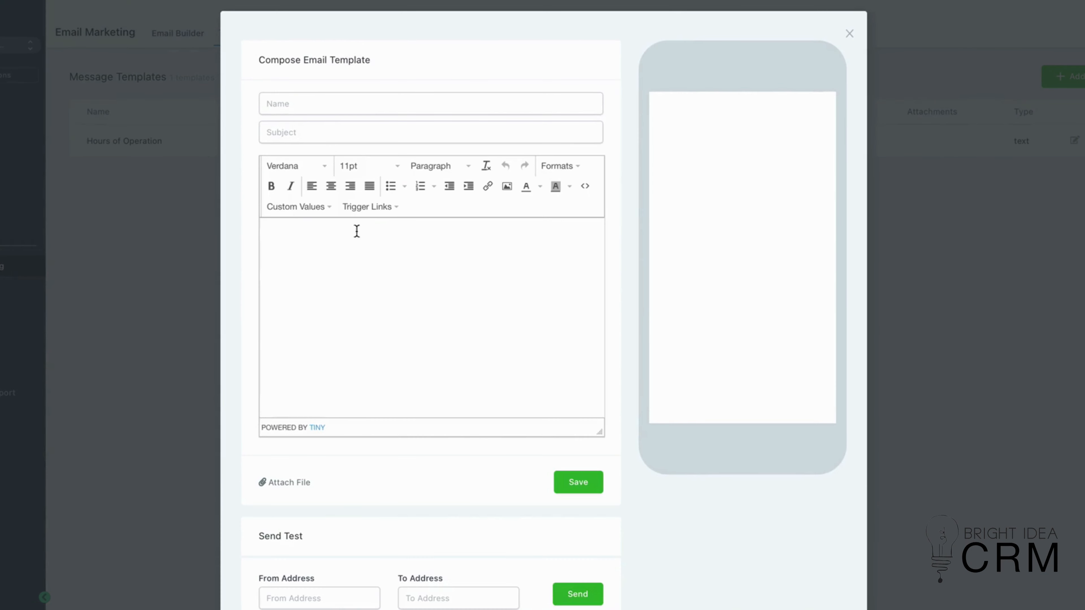
pyautogui.click(297, 229)
pyautogui.click(294, 208)
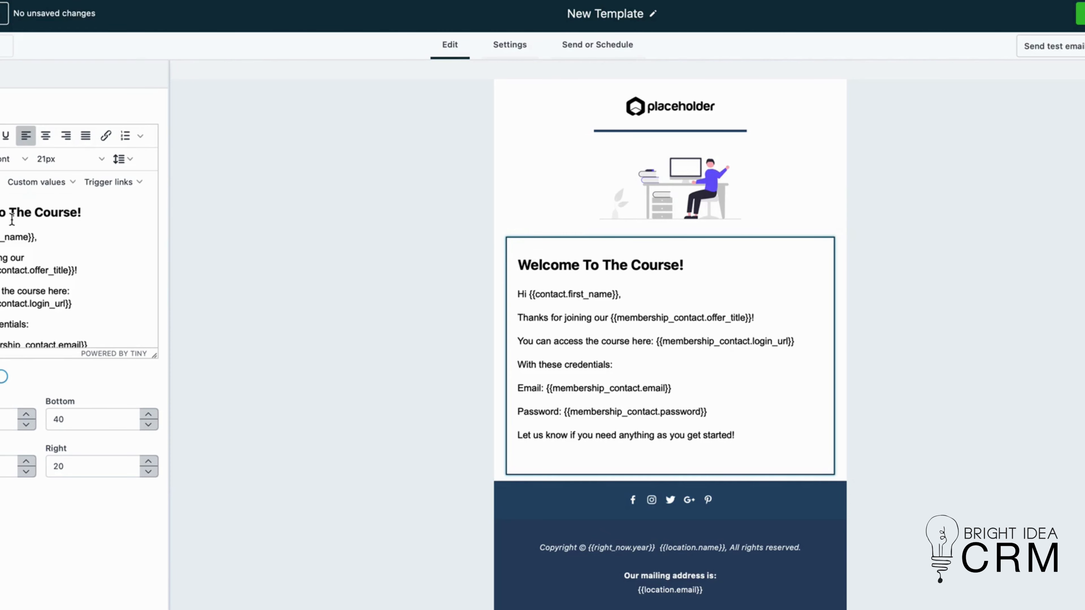
# - Select the welcome text block in the email builder and browse the custom values categories
pyautogui.click(568, 296)
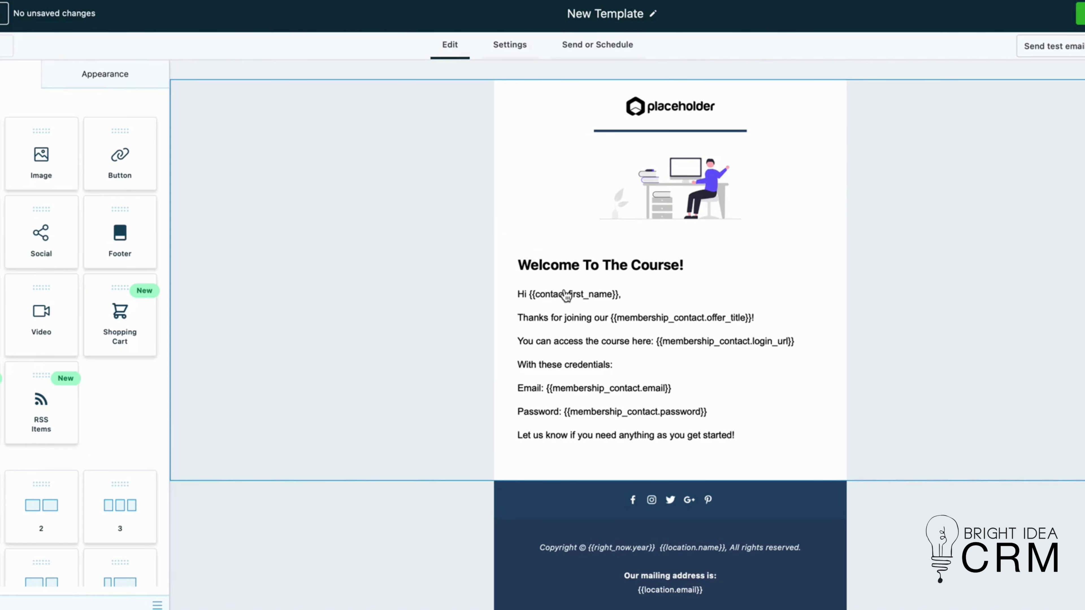
pyautogui.click(569, 295)
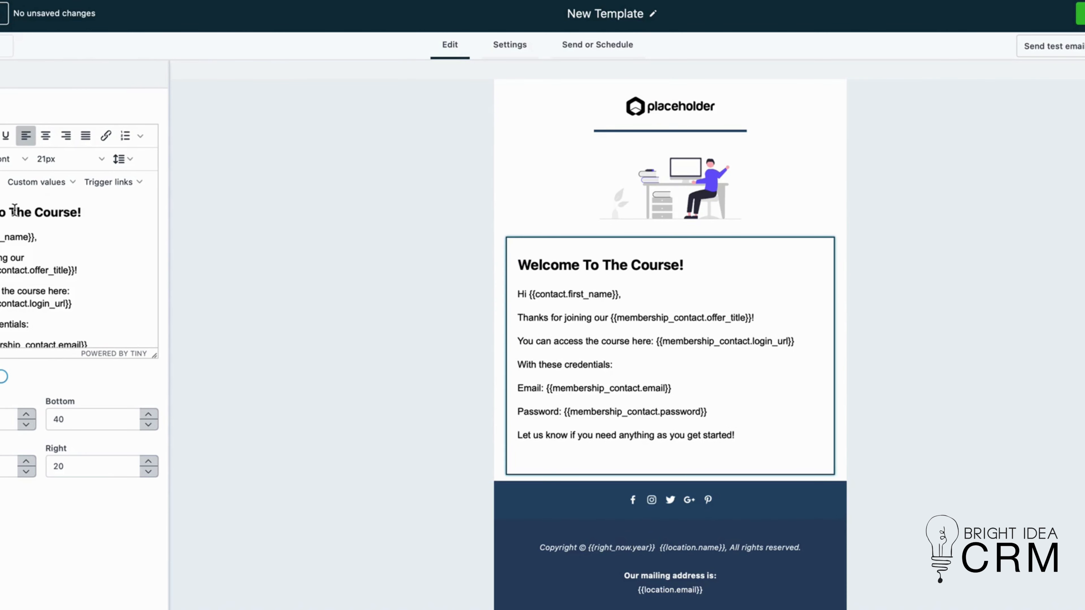
pyautogui.click(42, 183)
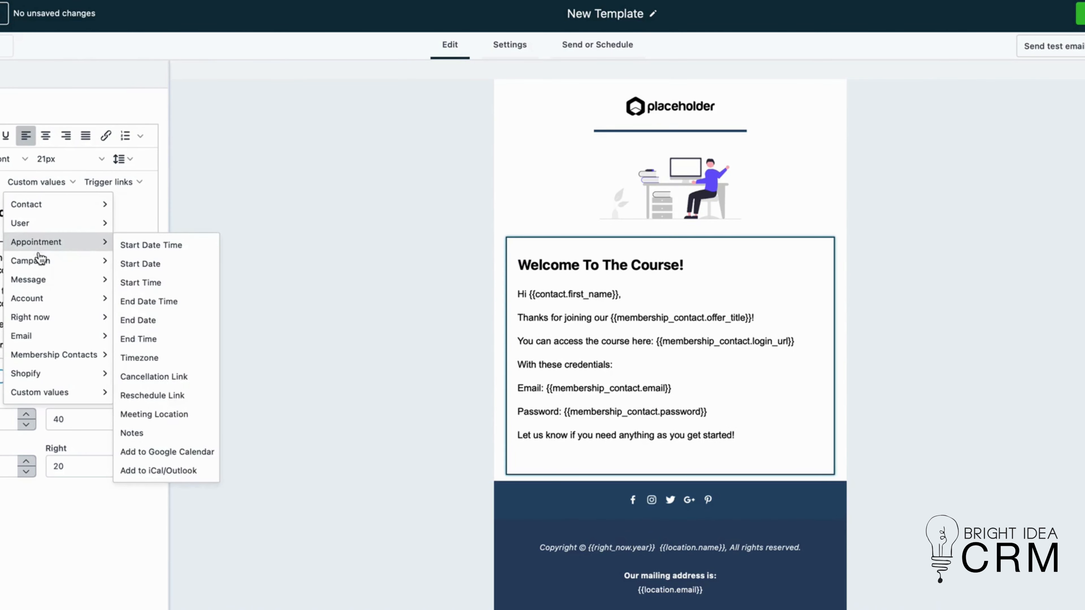
pyautogui.moveTo(41, 345)
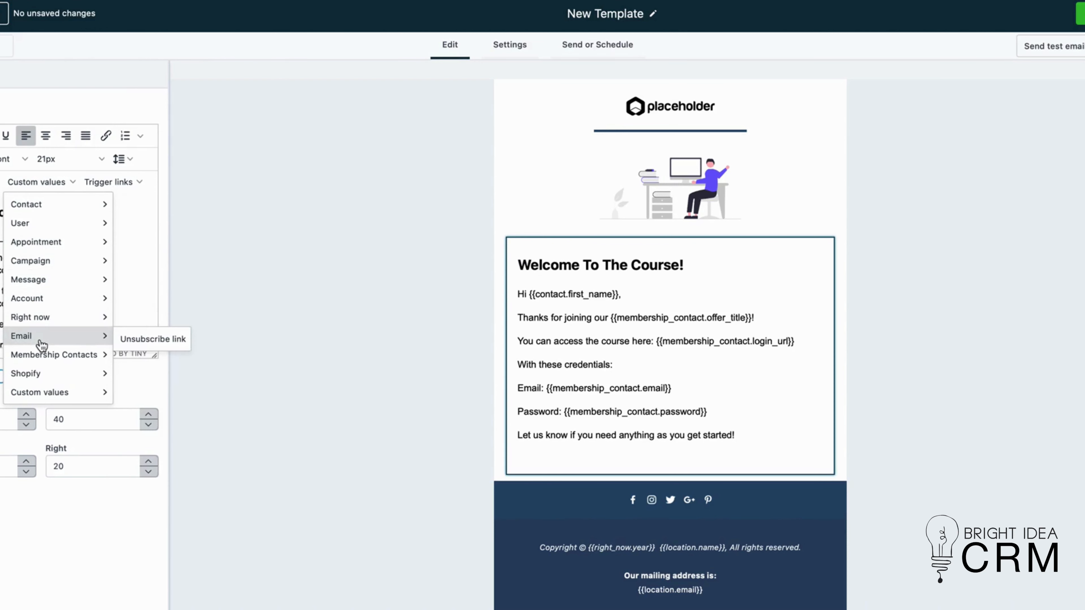
pyautogui.moveTo(49, 392)
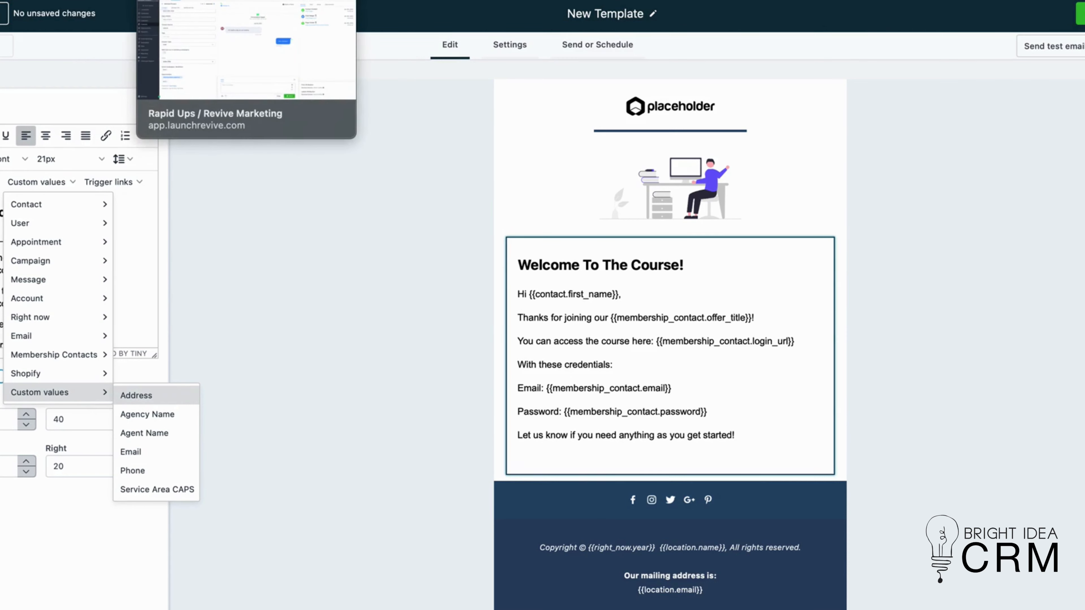
# - Add a Text custom field named 'What is the core challenge you have?' under Custom Fields settings
pyautogui.click(192, 1)
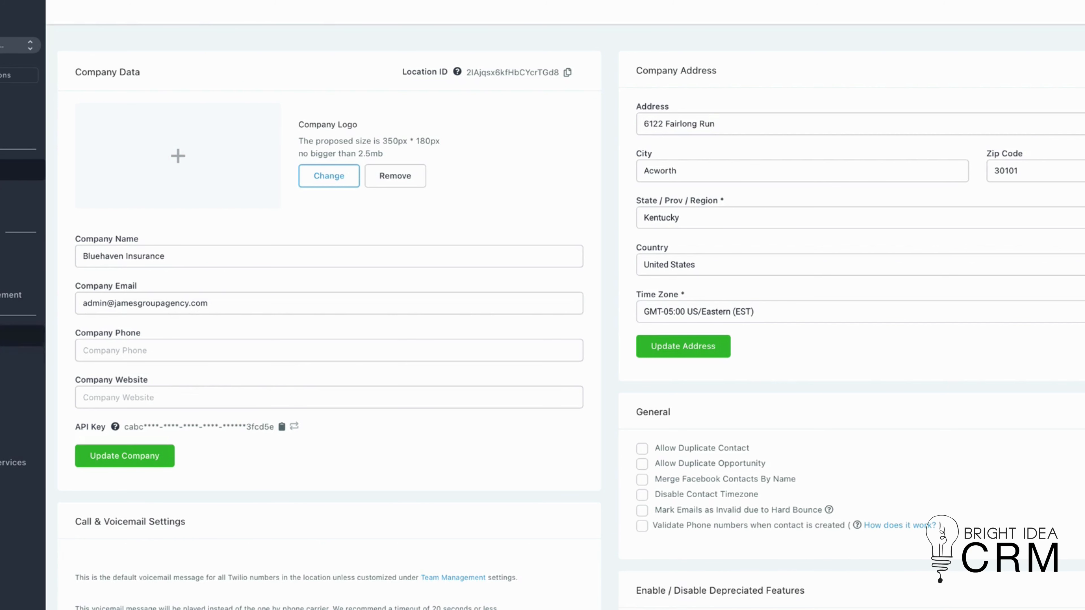
pyautogui.click(20, 336)
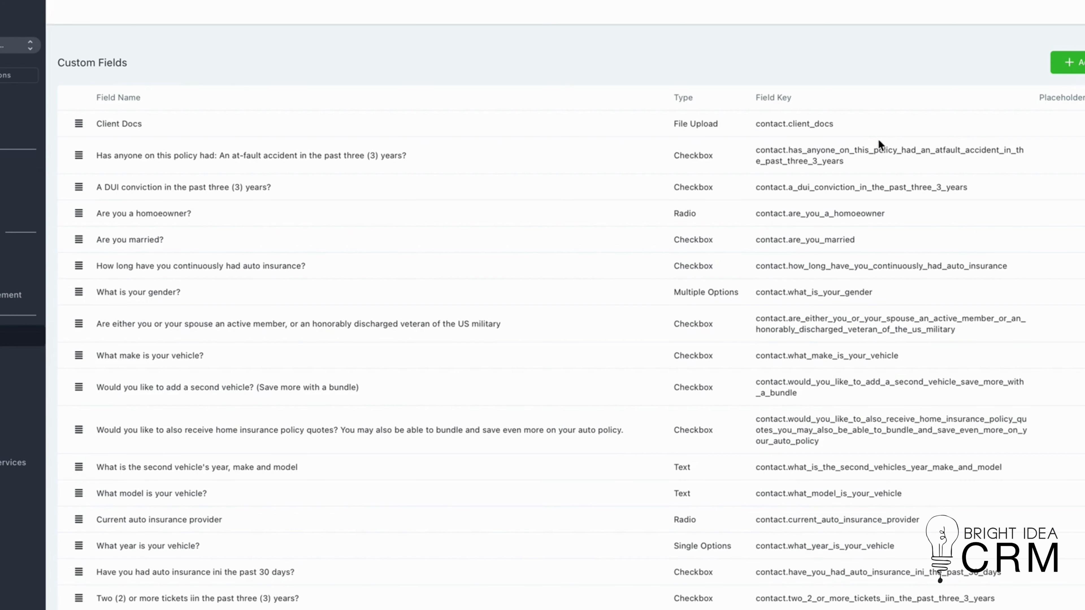
pyautogui.click(1082, 65)
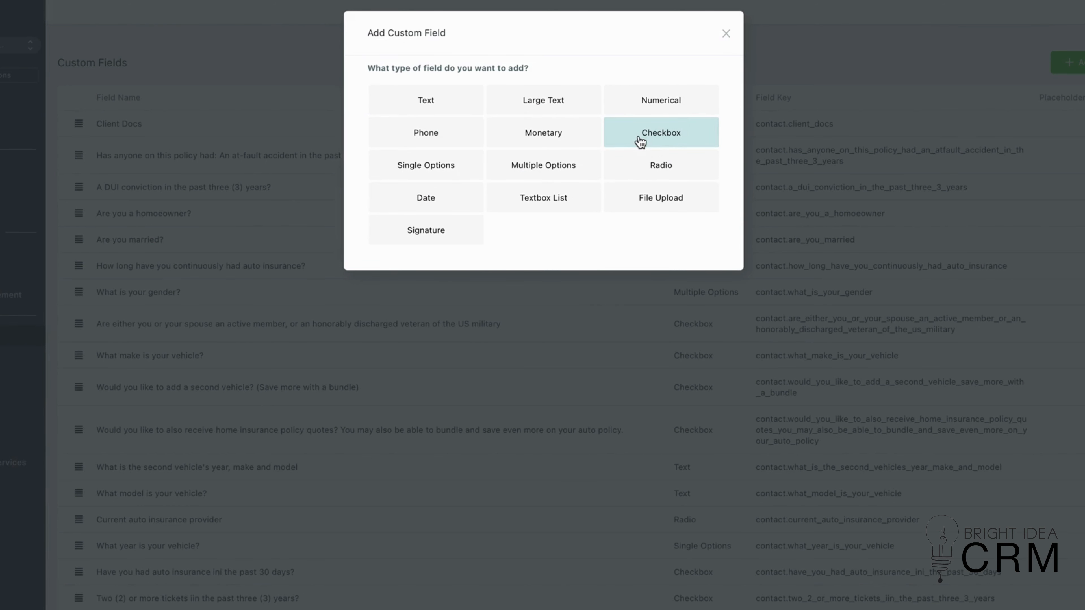
pyautogui.click(426, 105)
pyautogui.click(407, 150)
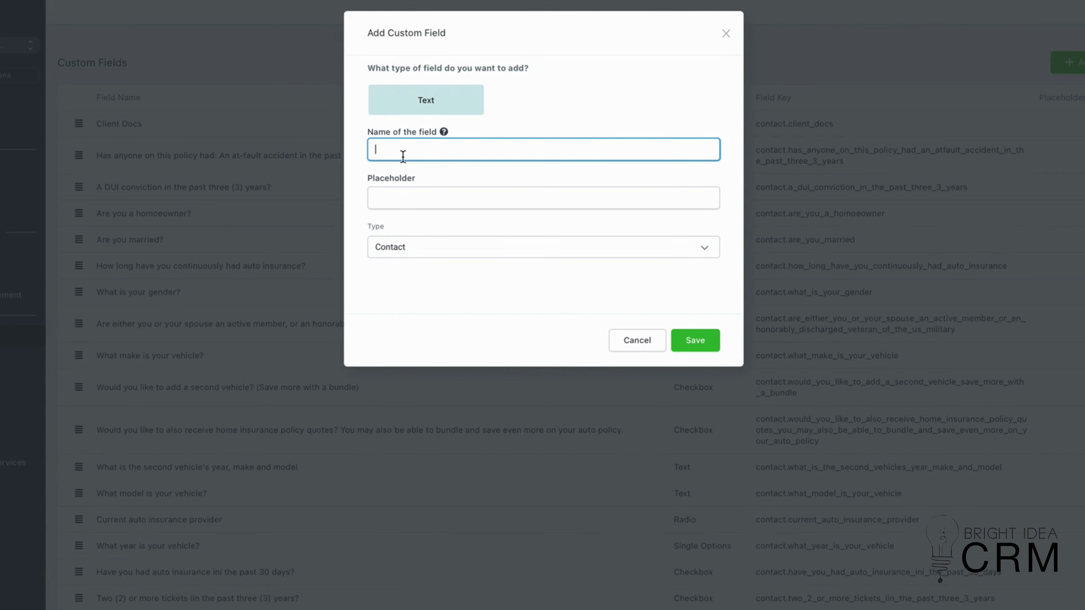
pyautogui.write('Wha')
pyautogui.press('BackSpace')
pyautogui.press('BackSpace')
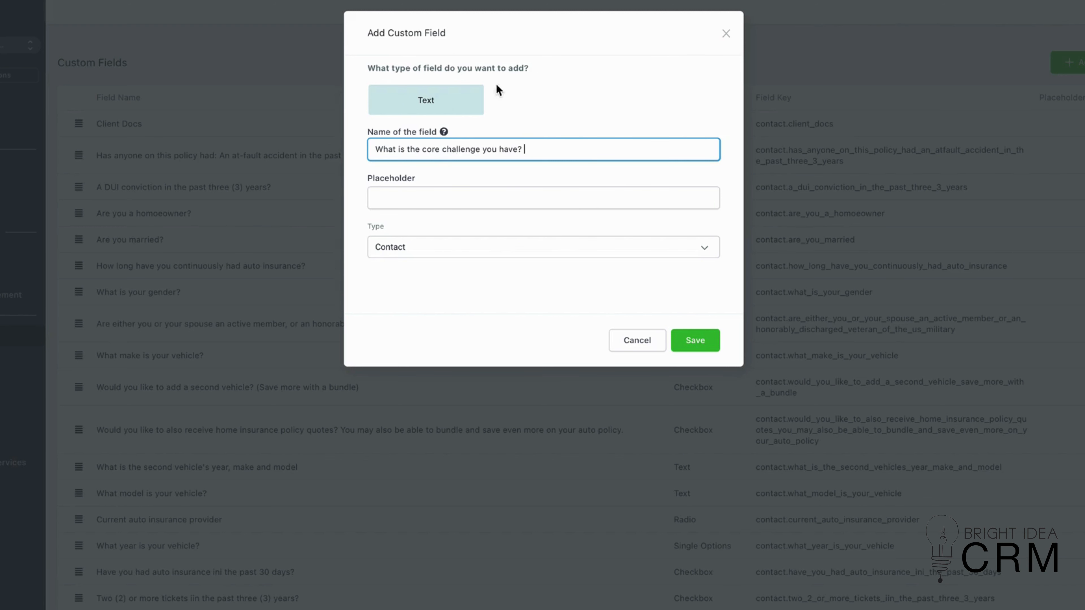
pyautogui.click(695, 341)
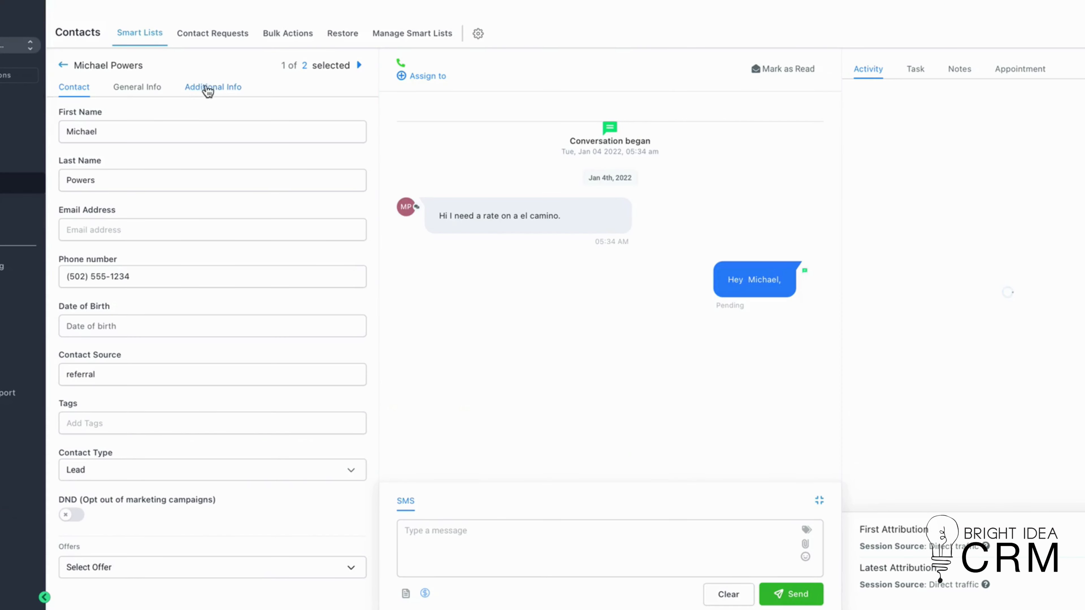
# - Fill in the contact's core challenge field under Additional Info as 'High rates.'
pyautogui.click(208, 90)
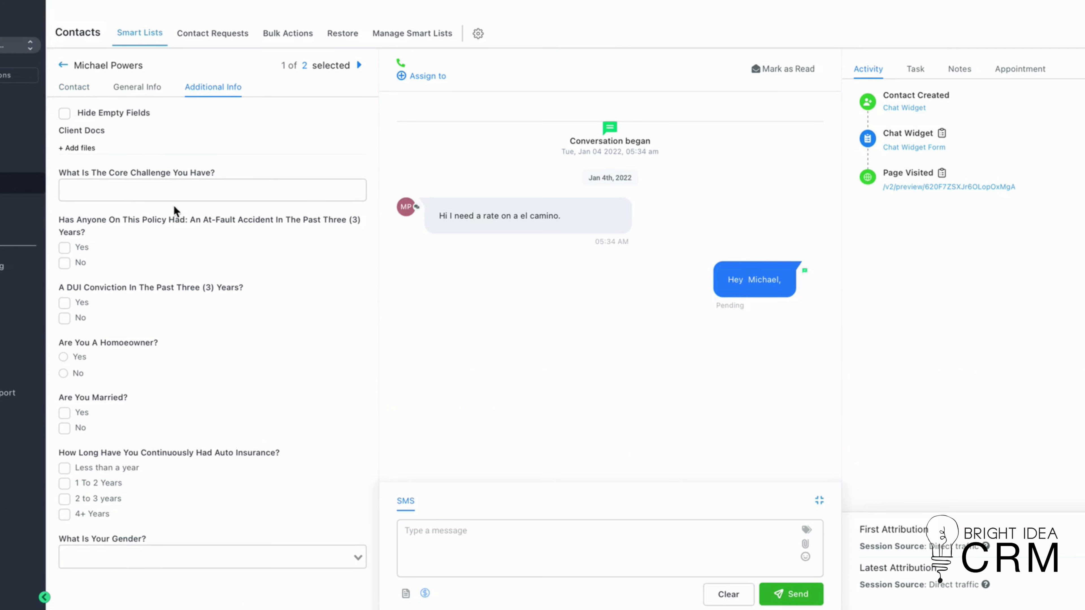
pyautogui.click(122, 188)
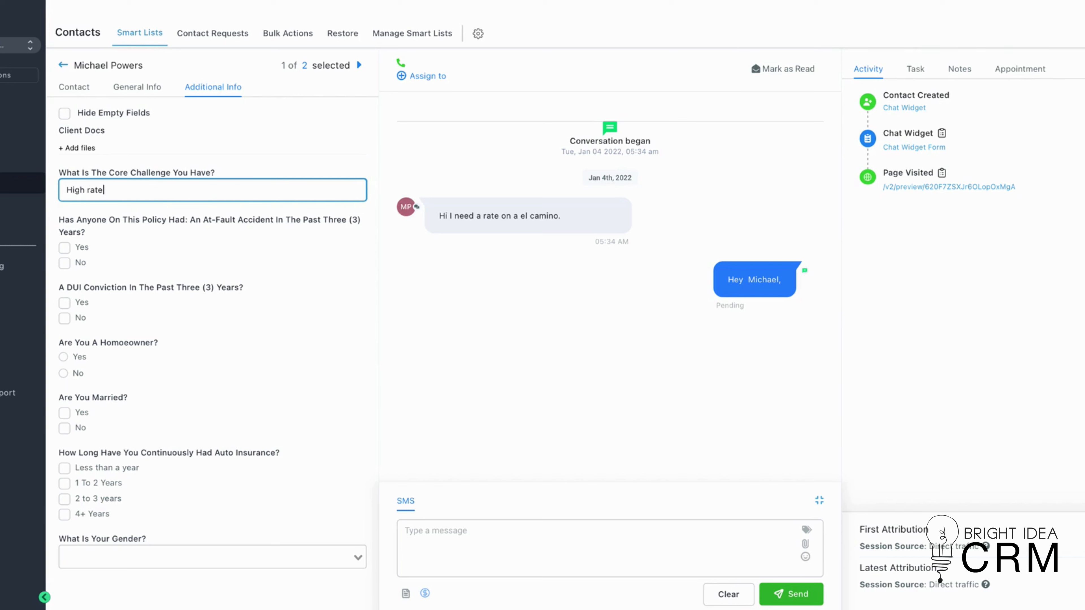
# - Write an SMS greeting the contact by first name followed by 'I understand your core issue is'
pyautogui.click(468, 544)
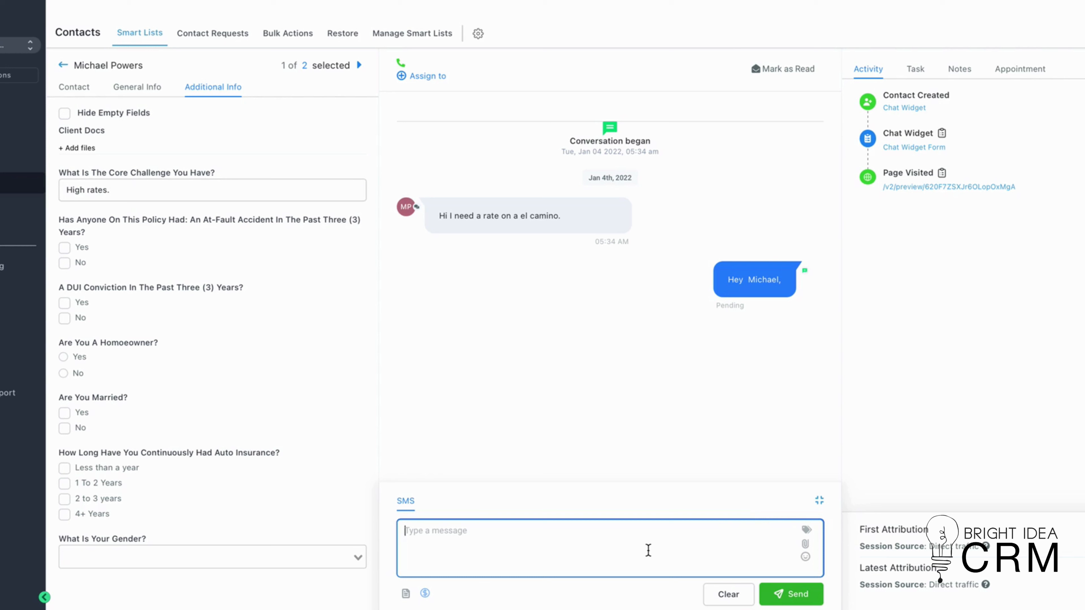
pyautogui.write('Hey michael I uunderstand your core issue is')
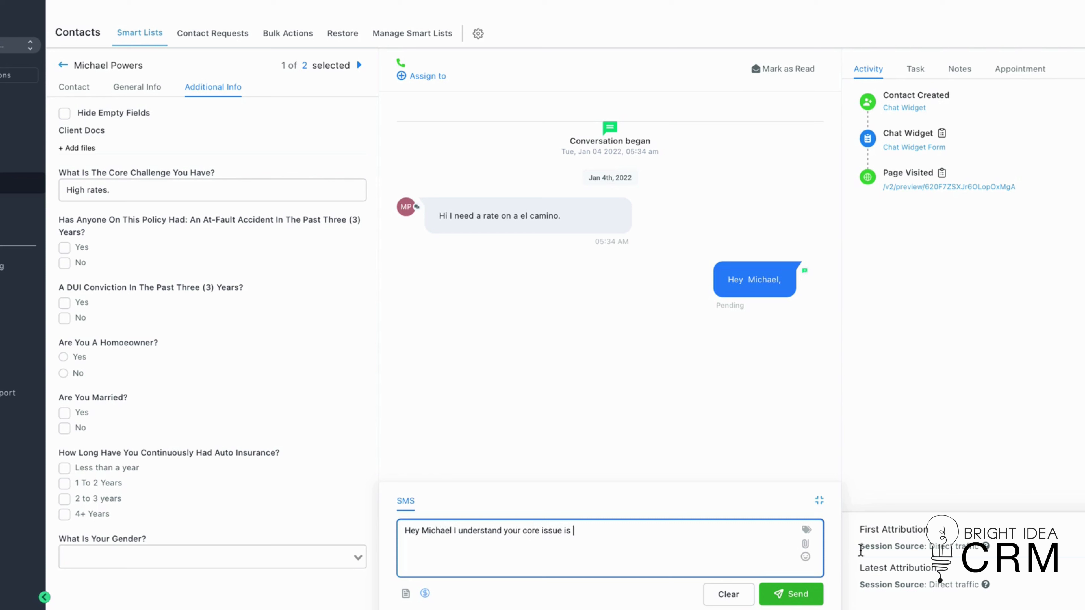
# - Insert the contact custom field 'What is the core challenge you have' into the SMS and send it
pyautogui.click(806, 530)
pyautogui.moveTo(781, 515)
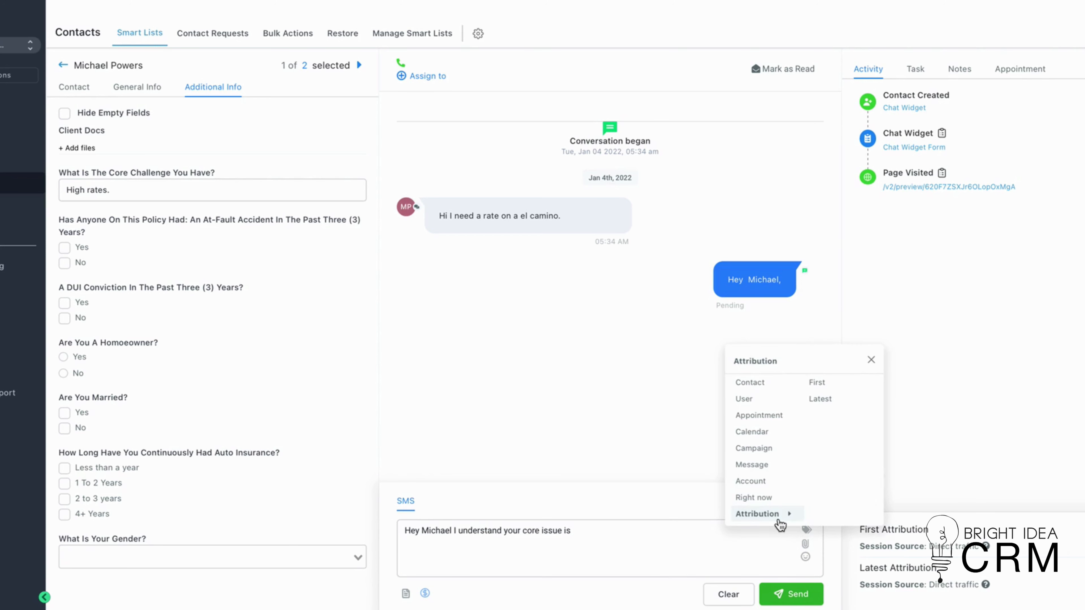
pyautogui.scroll(-1, 782, 521)
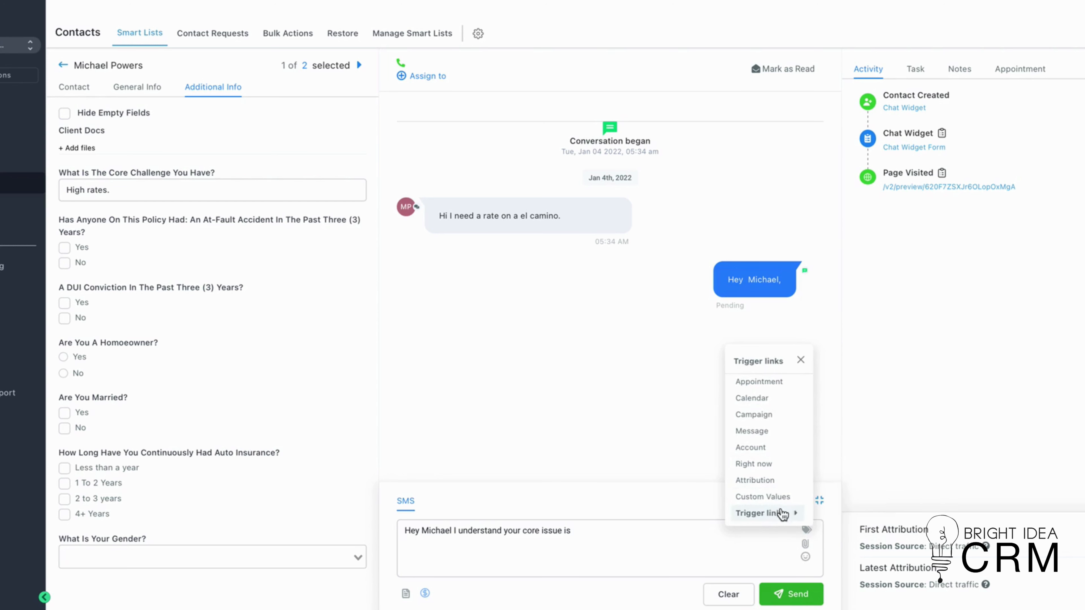
pyautogui.scroll(1, 787, 435)
pyautogui.moveTo(774, 398)
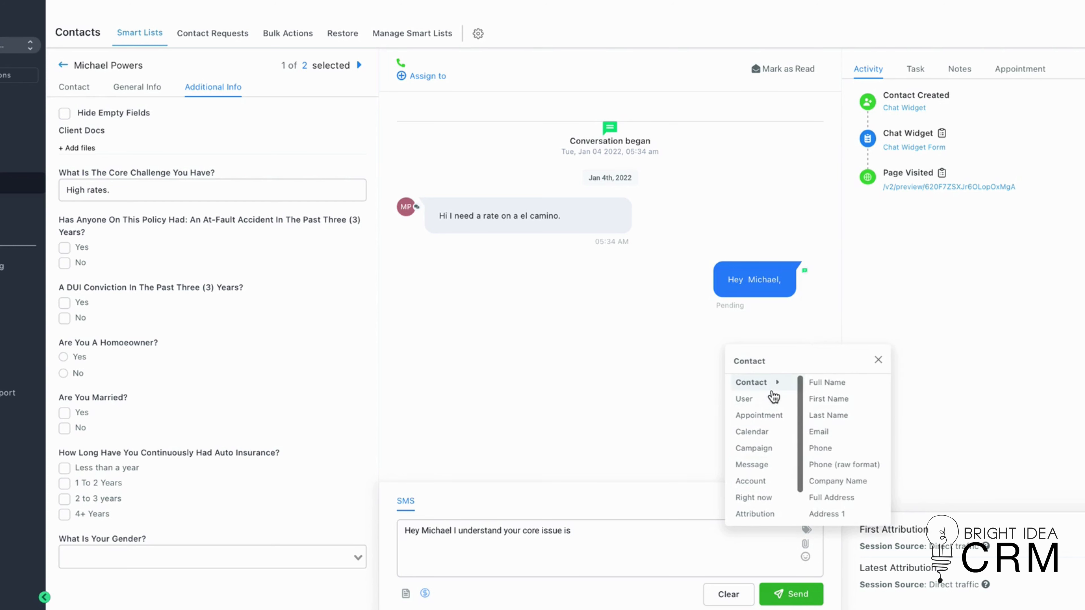
pyautogui.scroll(-2, 839, 446)
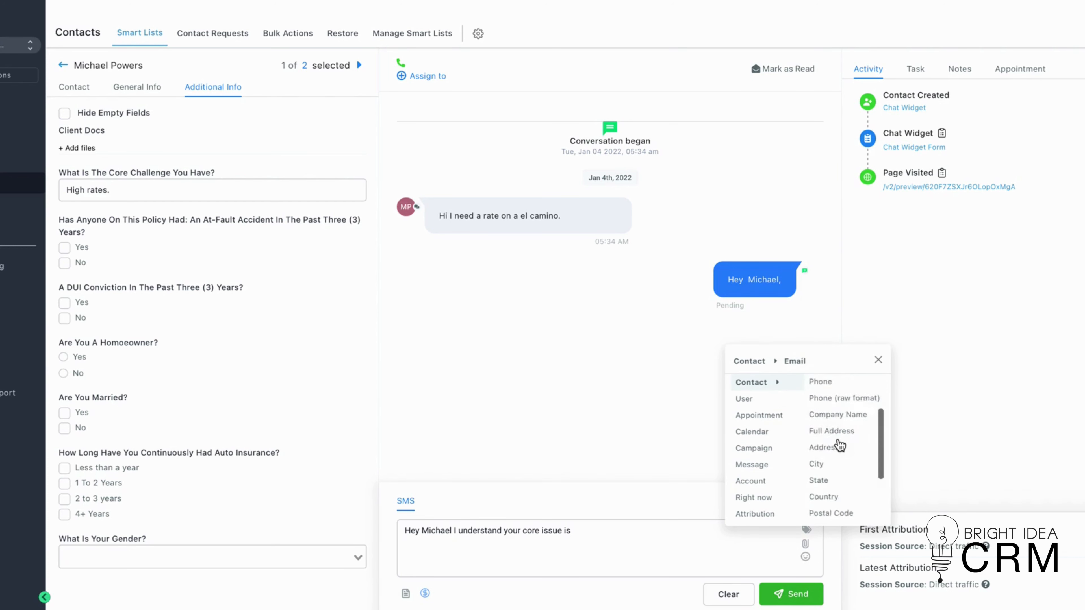
pyautogui.scroll(-2, 839, 446)
pyautogui.moveTo(838, 513)
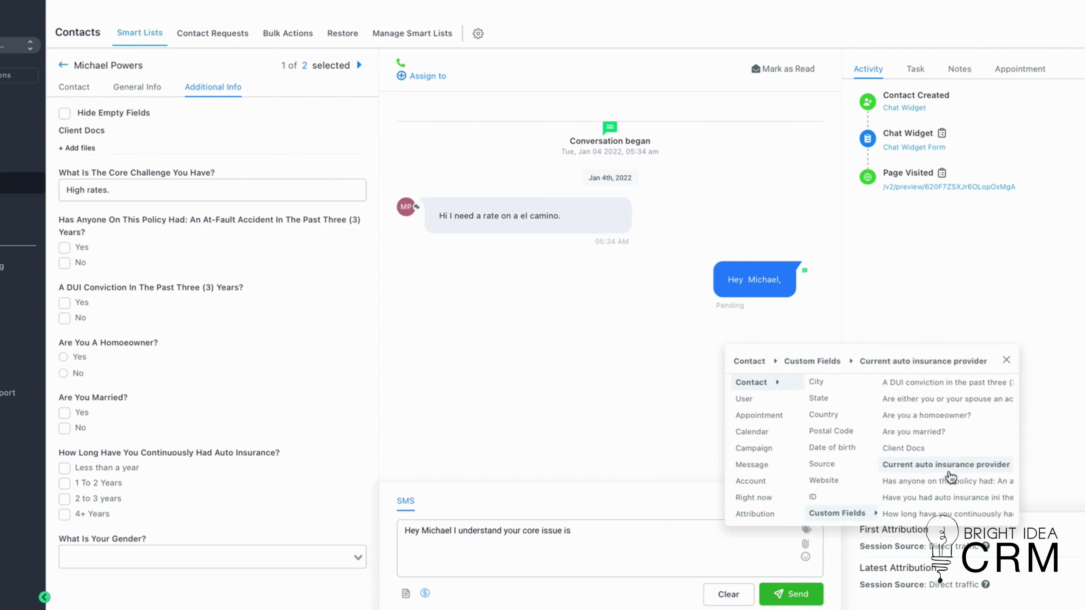
pyautogui.scroll(1, 940, 425)
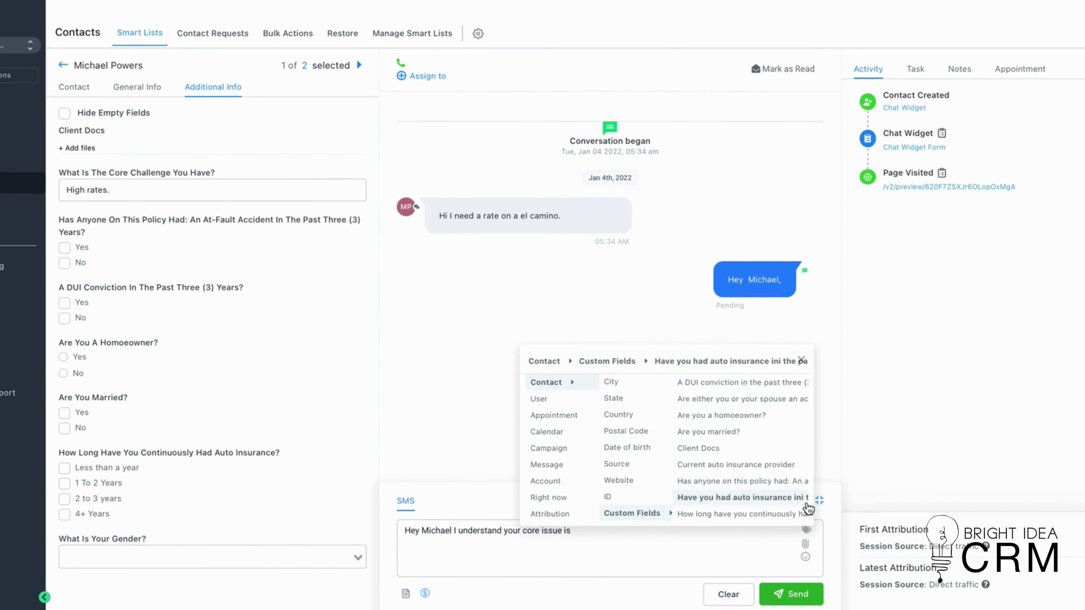
pyautogui.scroll(-3, 776, 432)
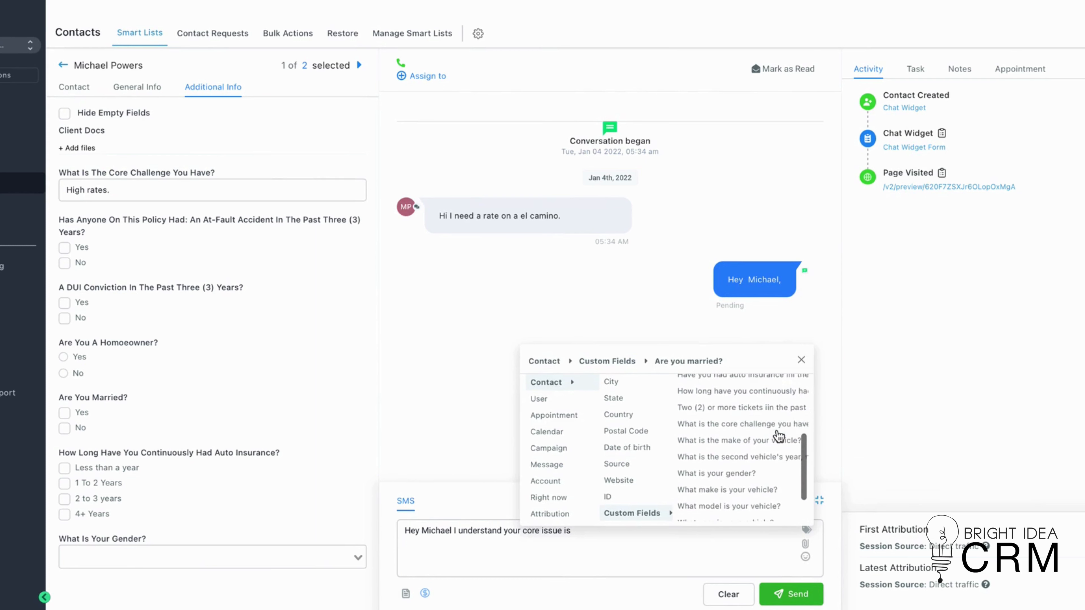
pyautogui.scroll(-2, 778, 434)
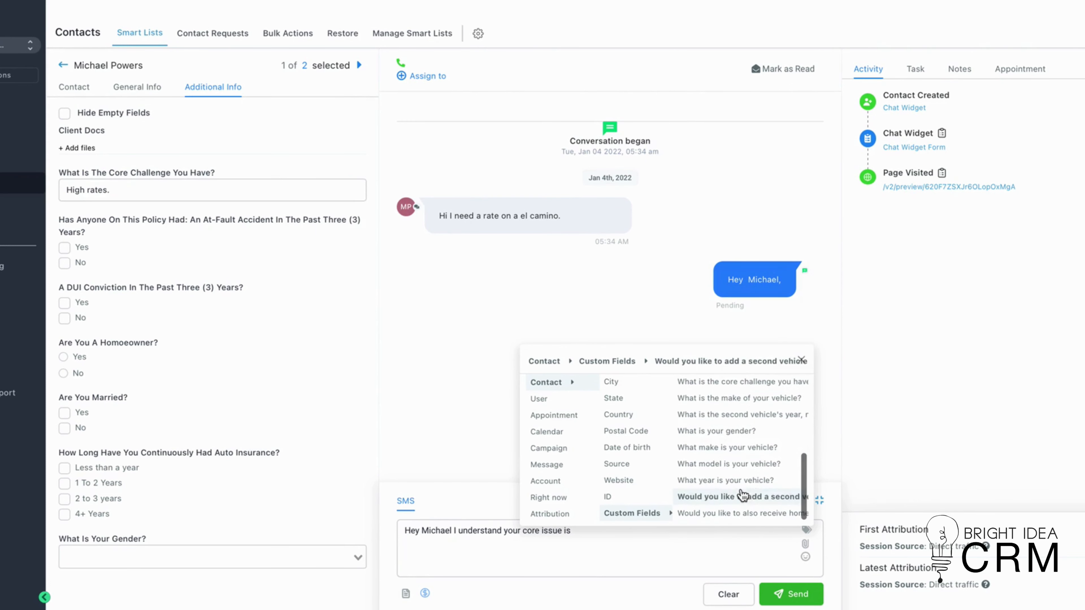
pyautogui.scroll(1, 738, 429)
pyautogui.click(739, 405)
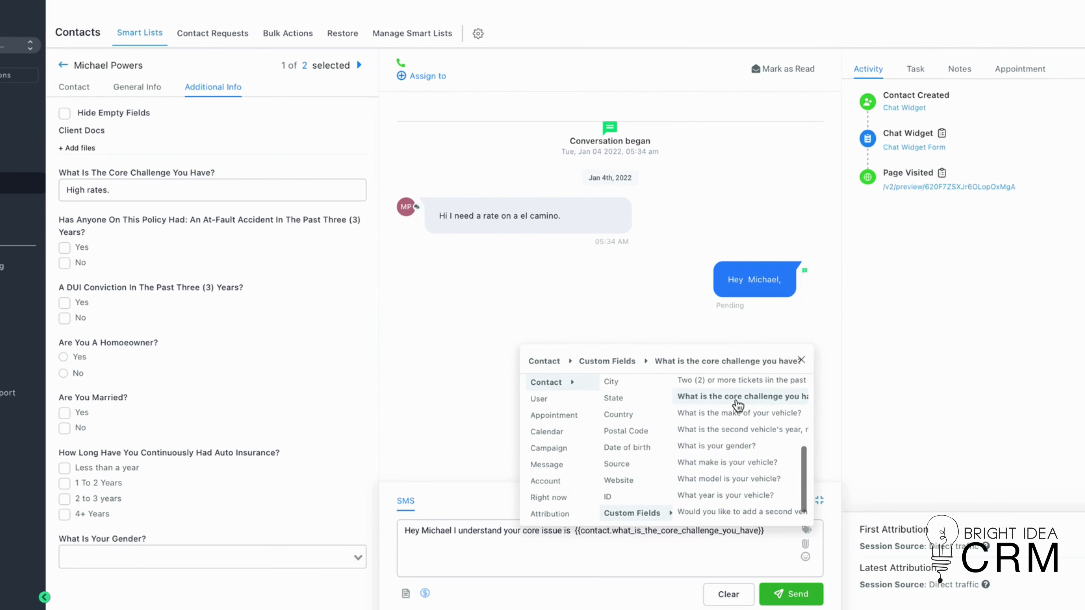
pyautogui.click(777, 534)
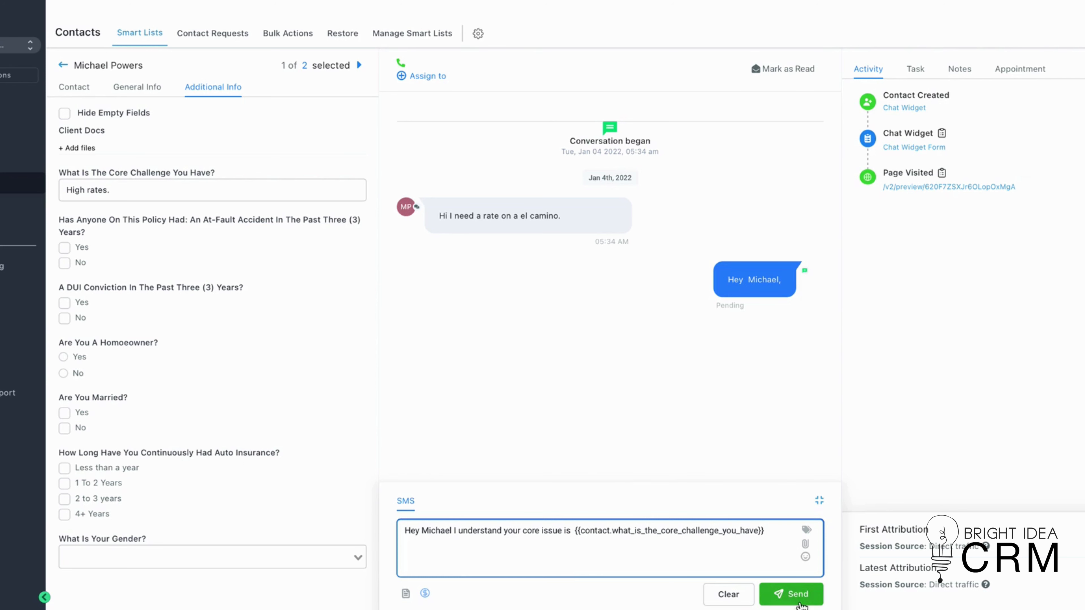
pyautogui.click(781, 596)
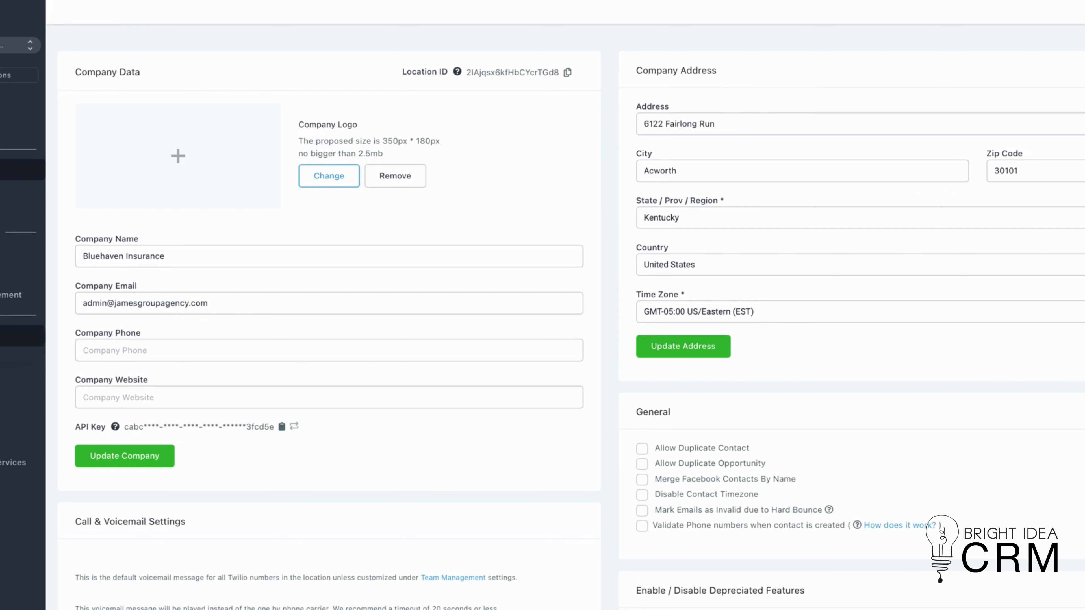
# - Add a custom value named 'Special 1' with the value '15% off' in Custom Values settings
pyautogui.click(17, 357)
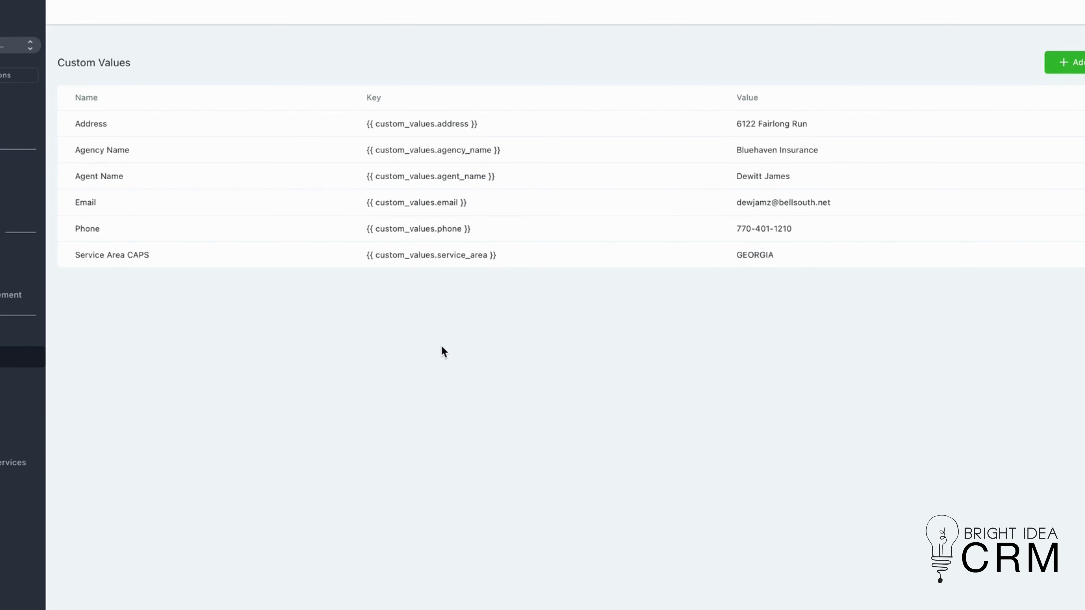
pyautogui.click(1082, 63)
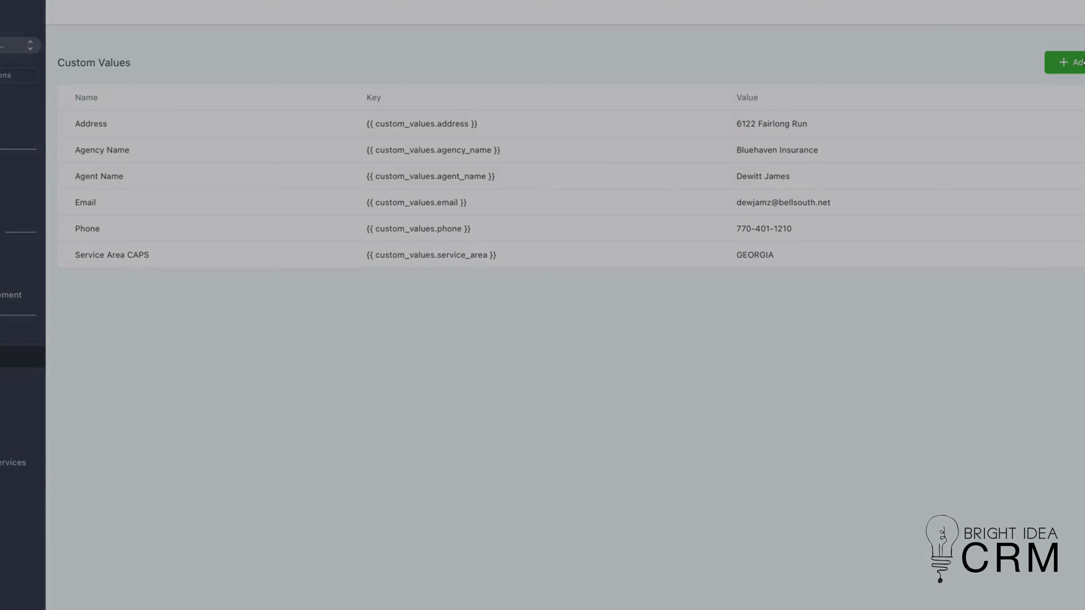
pyautogui.click(405, 83)
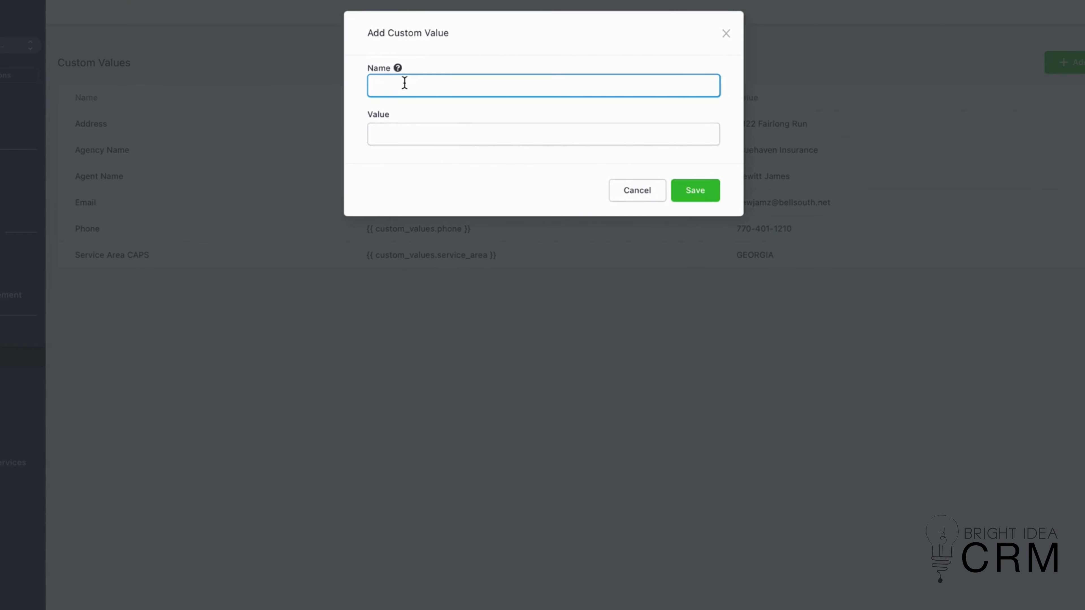
pyautogui.write('Special 1')
pyautogui.click(403, 134)
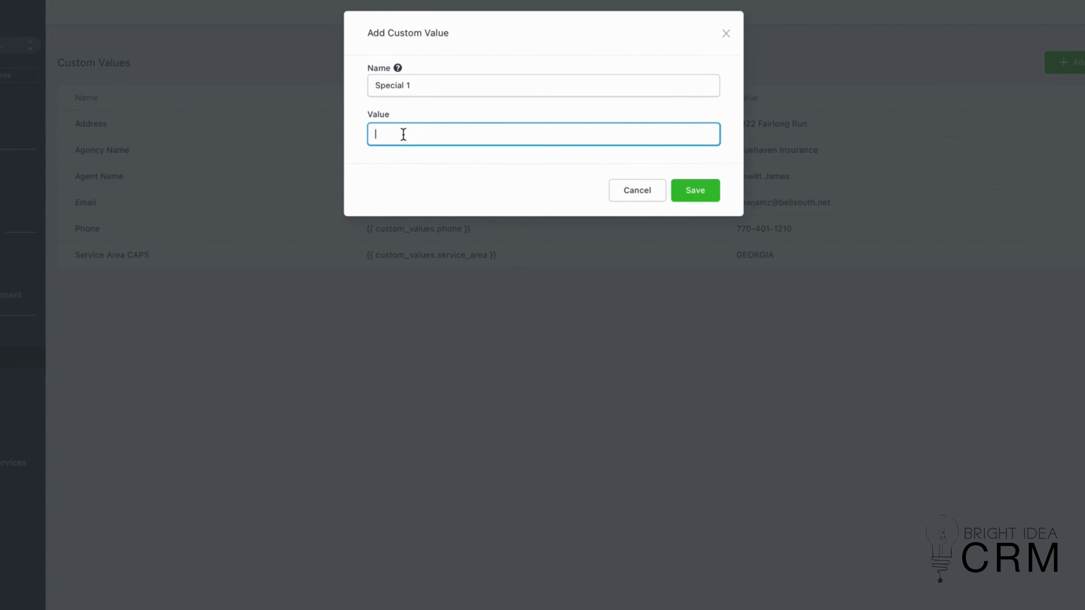
pyautogui.write('15% off')
pyautogui.click(695, 193)
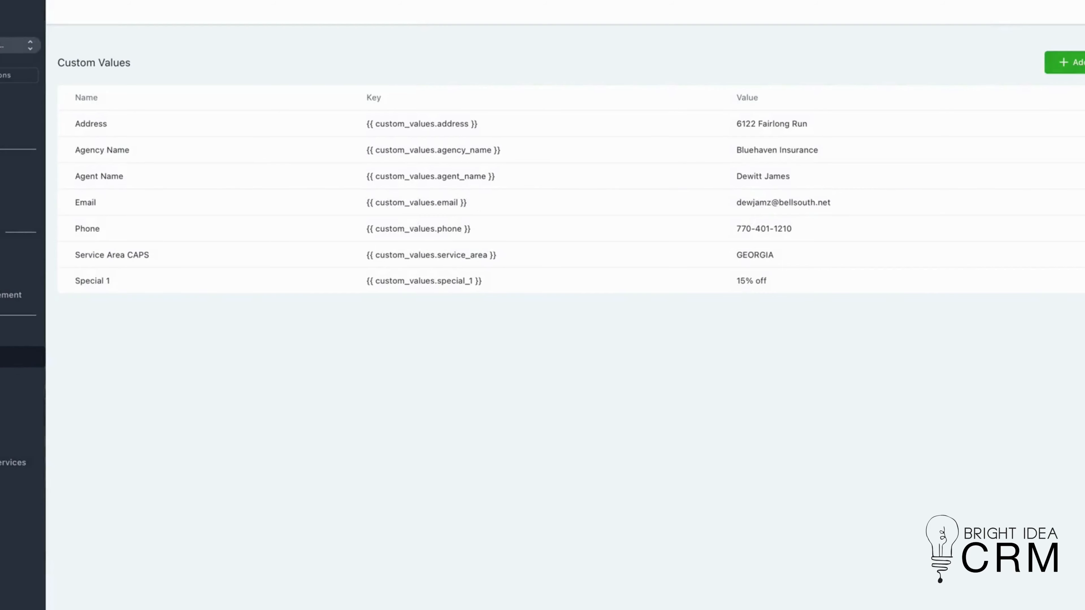
pyautogui.click(1066, 62)
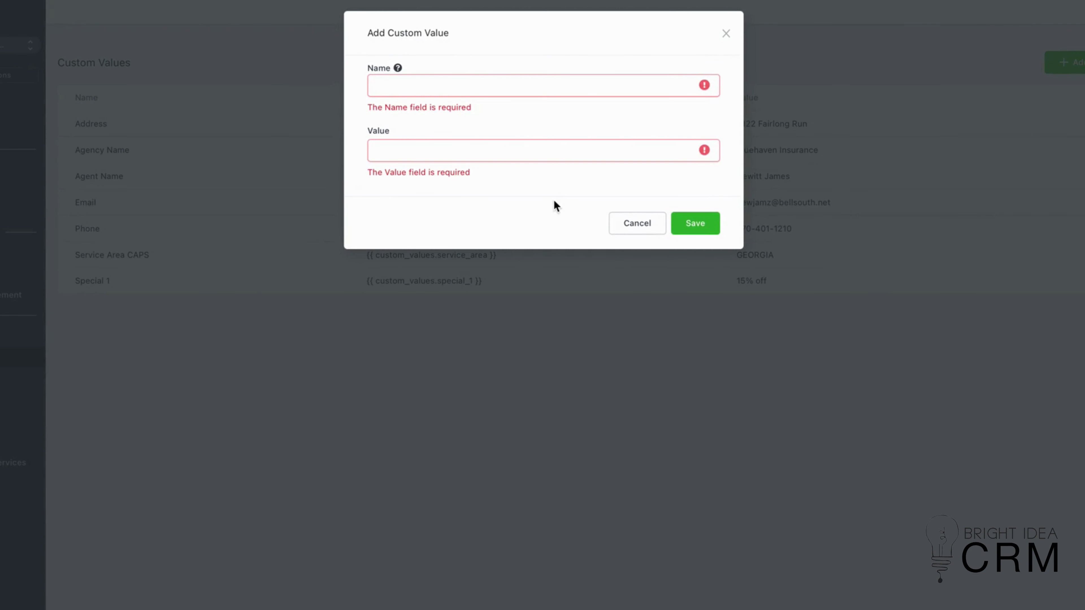
# - Add a custom value named 'Past customer specials' with the value '50% off'
pyautogui.click(433, 85)
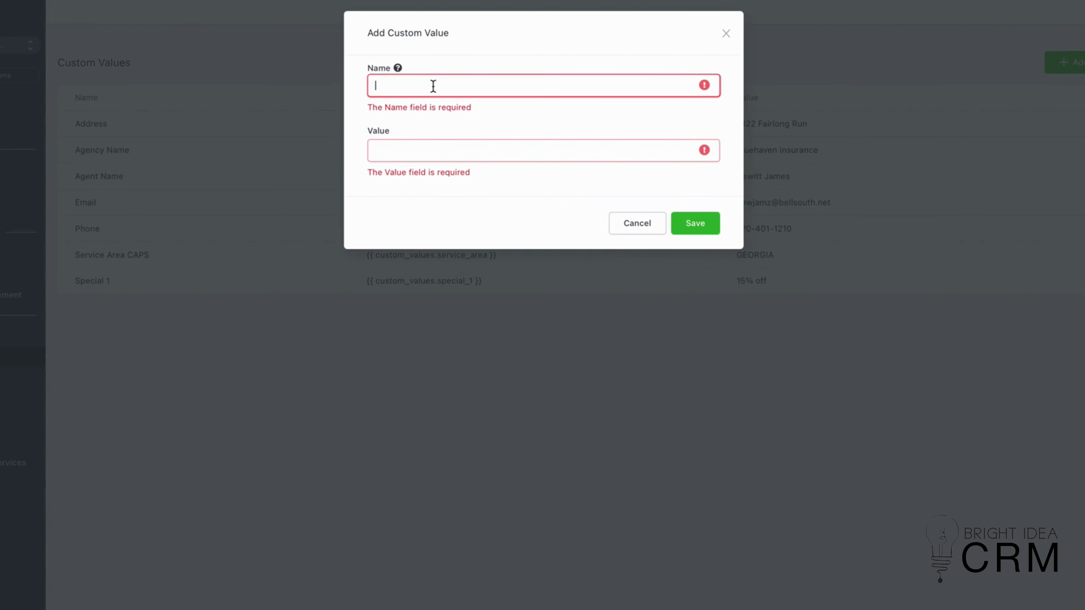
pyautogui.write('Past customer sp')
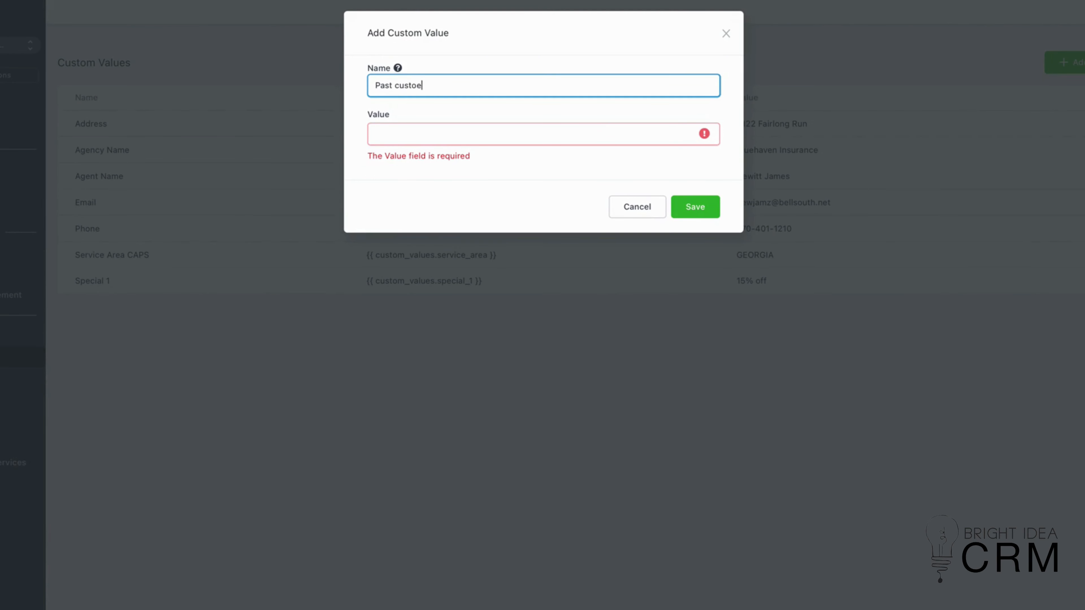
pyautogui.write('ecials')
pyautogui.click(412, 132)
pyautogui.write('50%')
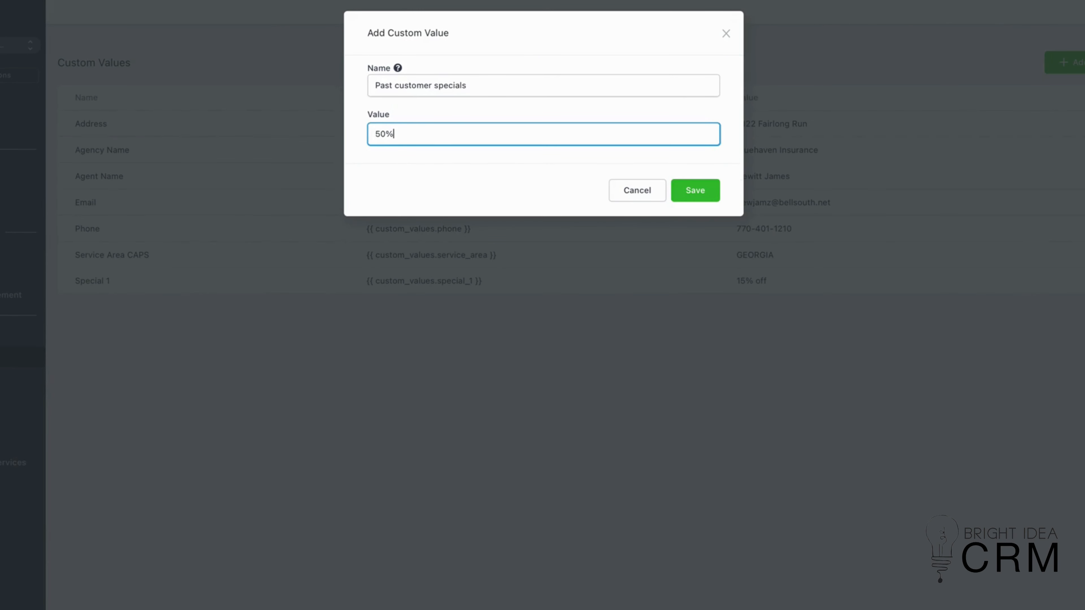
pyautogui.write(' off')
pyautogui.click(693, 192)
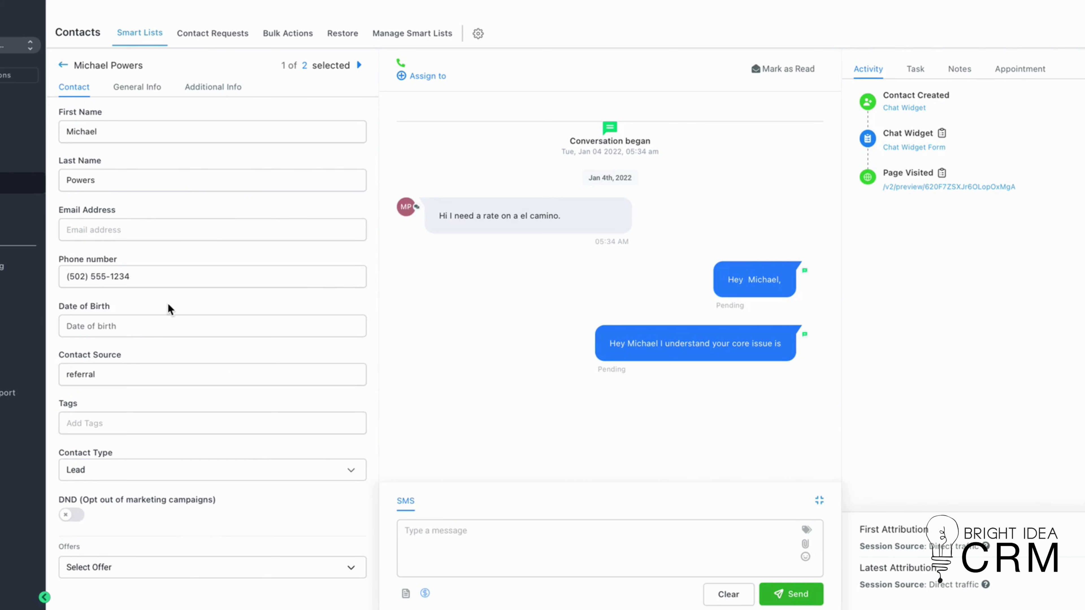
# - Insert the custom value 'Special 1' into the SMS message box of the contact's conversation
pyautogui.click(464, 537)
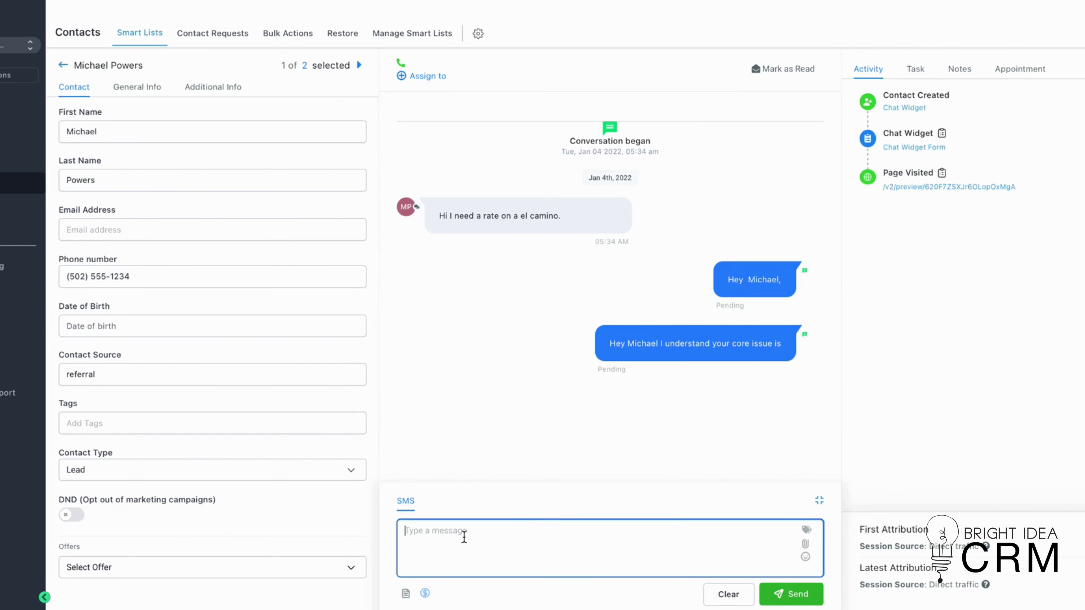
pyautogui.click(806, 530)
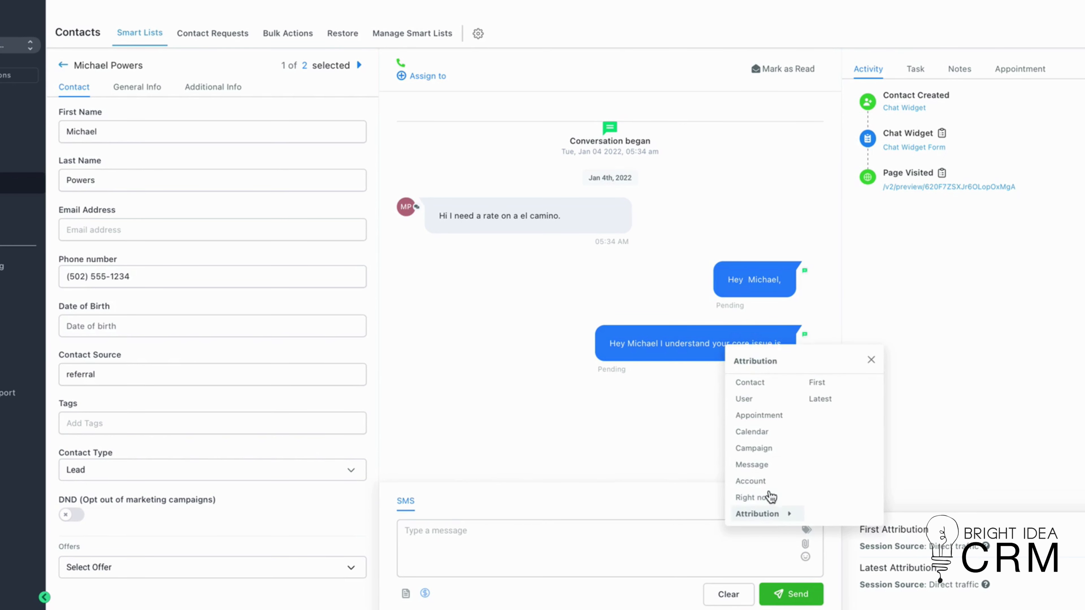
pyautogui.scroll(-1, 772, 509)
pyautogui.moveTo(772, 506)
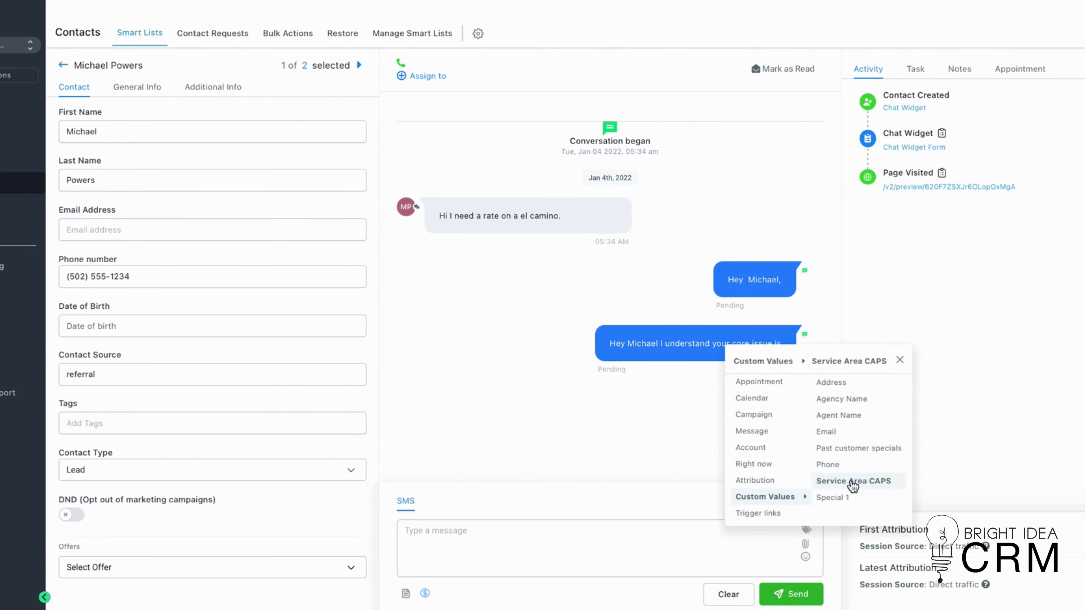
pyautogui.click(850, 500)
pyautogui.click(549, 533)
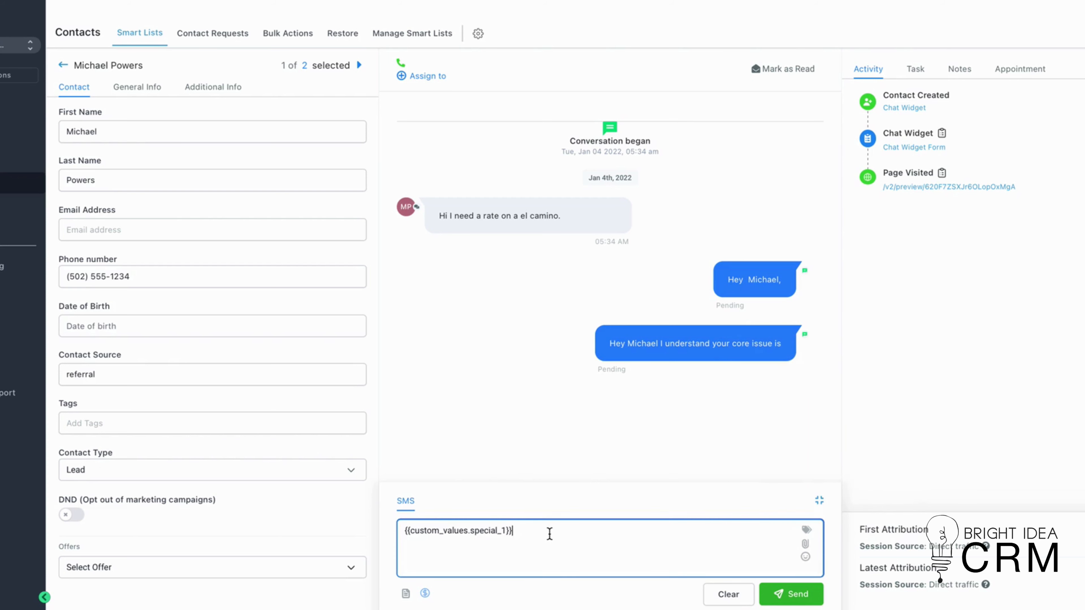